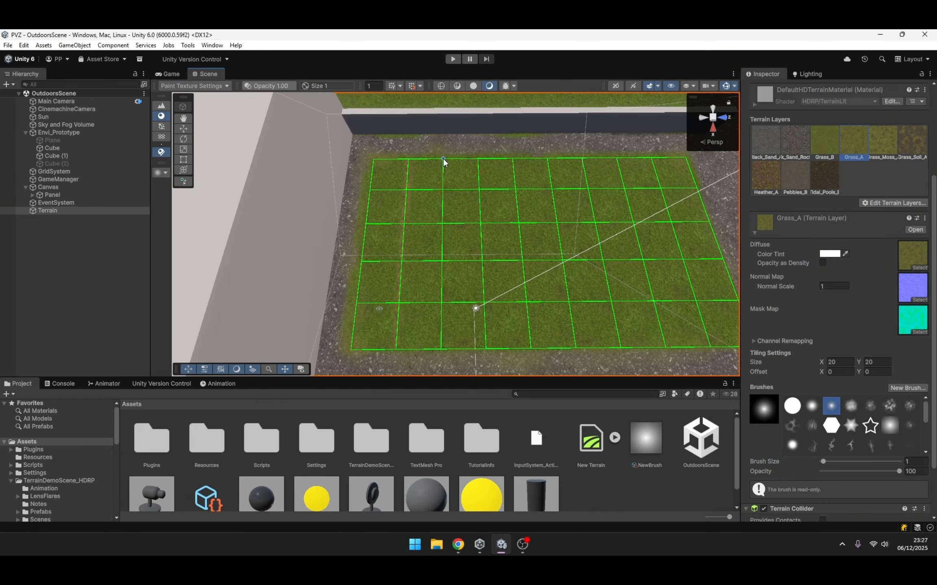
- Run the outdoor scene in Play mode to test the grass-painted terrain
scroll(443, 157, down, 10)
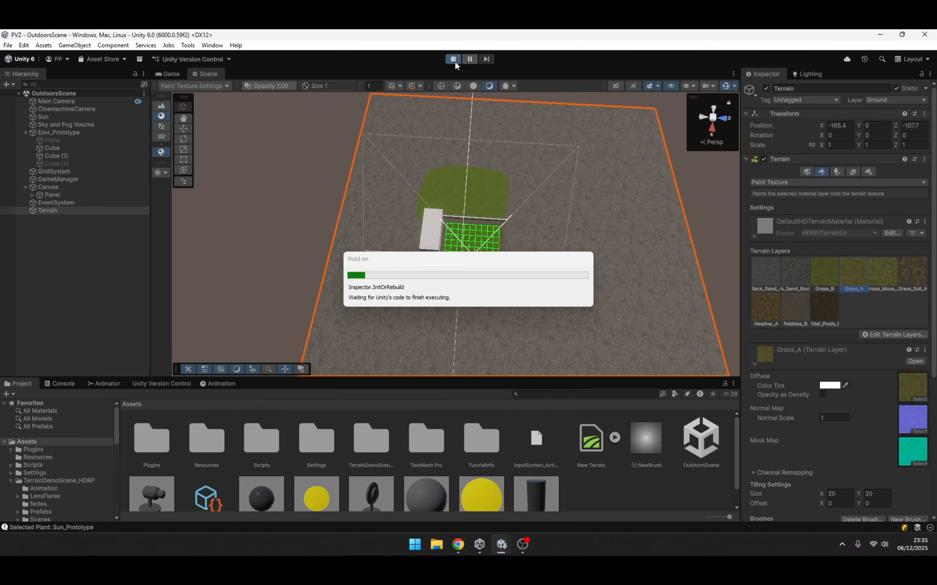
click(490, 63)
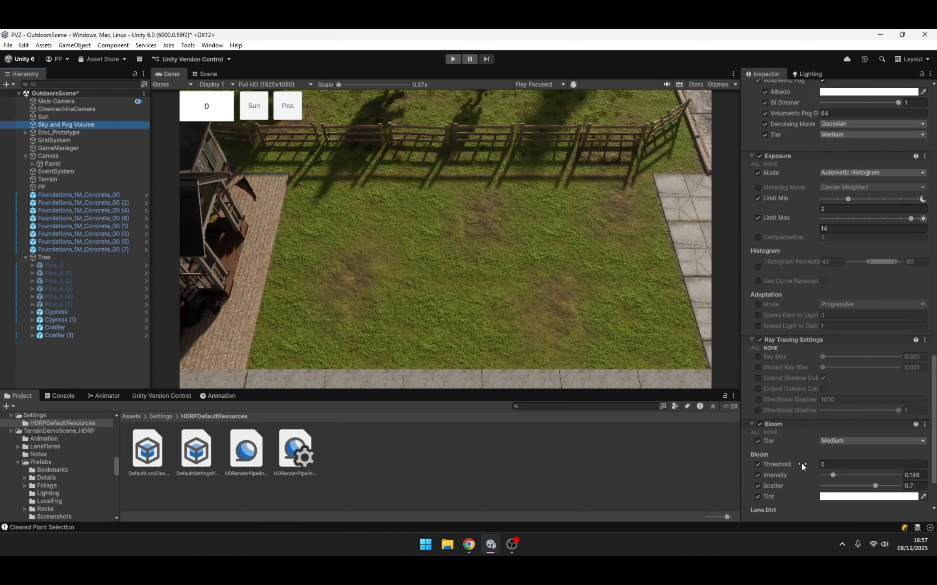
click(801, 462)
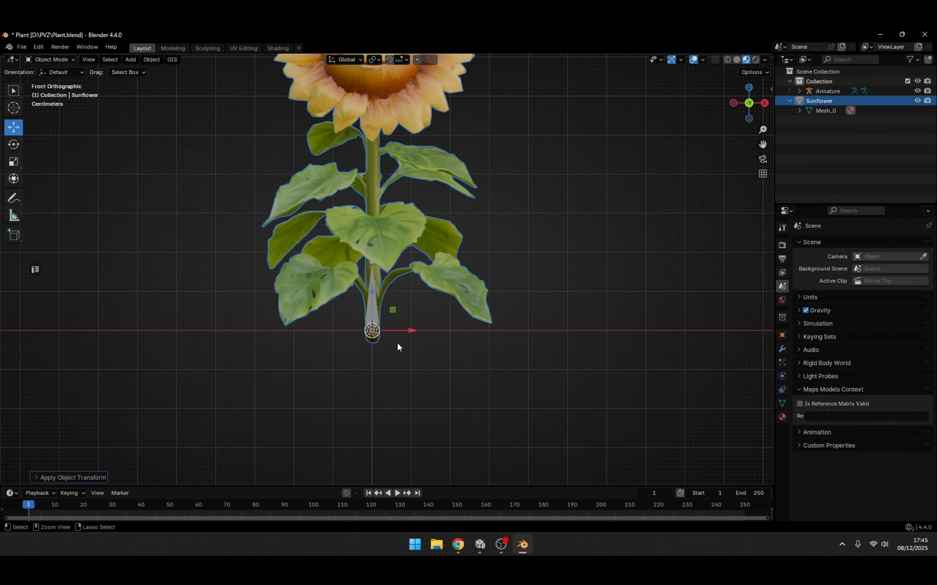
- Save the sunflower model and its armature in Plant.blend in Blender
key(ctrl+s)
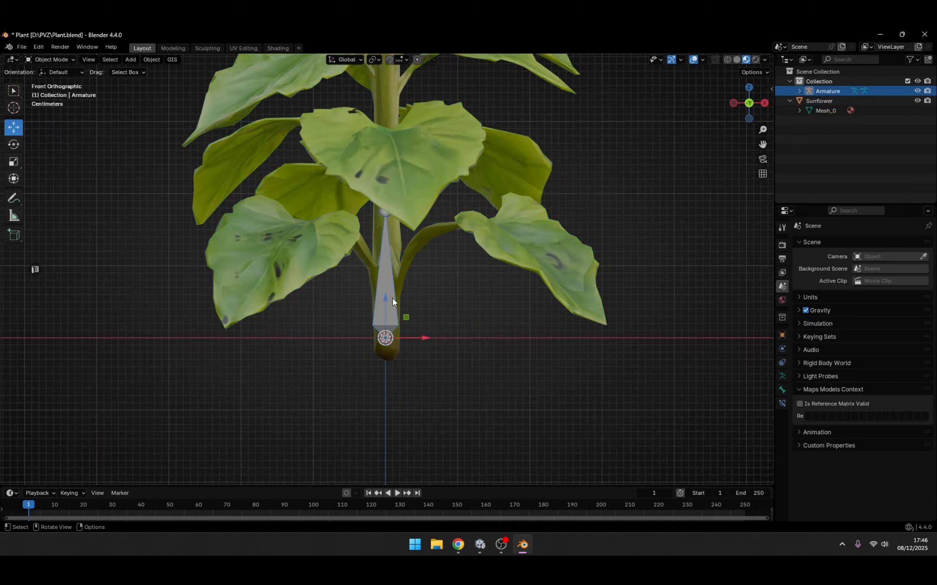
scroll(457, 299, down, 4)
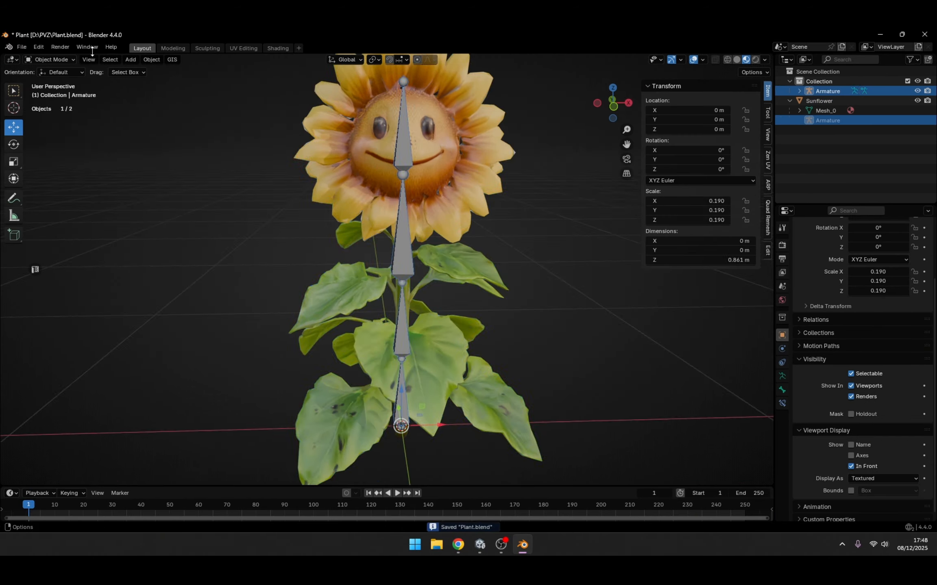
key(ctrl+s)
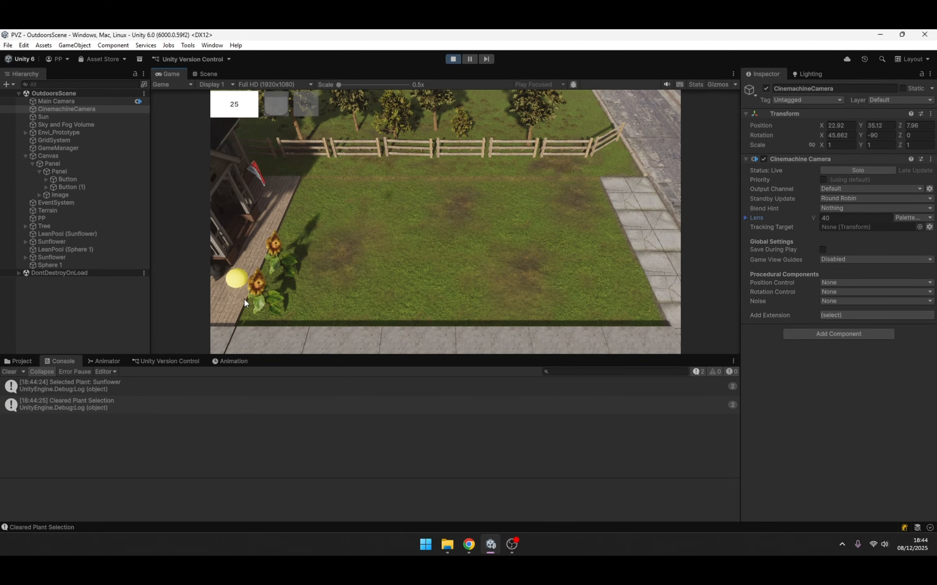
- Collect the sun dropped beside the sunflowers in the Unity play test
click(242, 294)
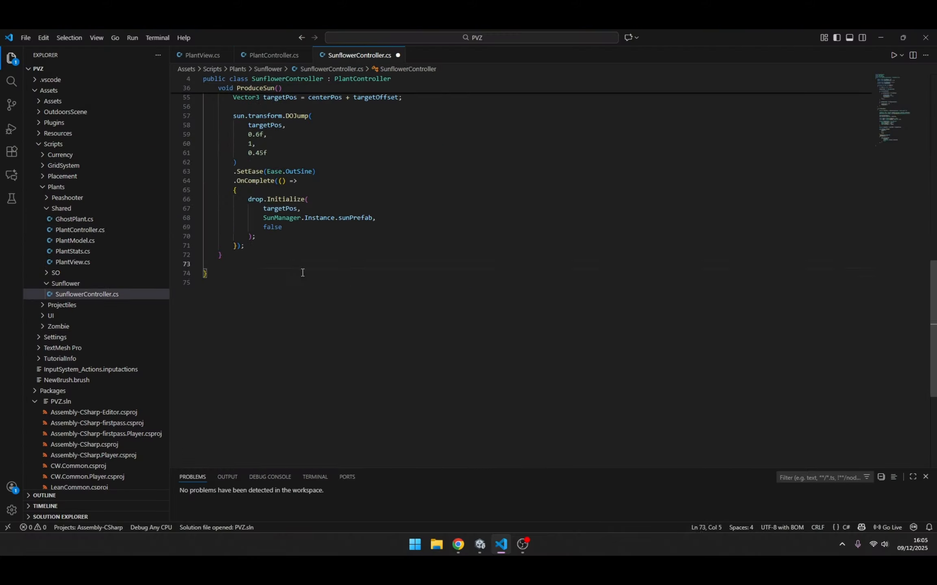
- Add a PlayGlow method to SunflowerController with a null-view check, tweening _EmissiveColor to Color.yellow * 2f over 0.2f with Ease.OutQuad
text(void PlayGlow()     {         if (view == null) return)
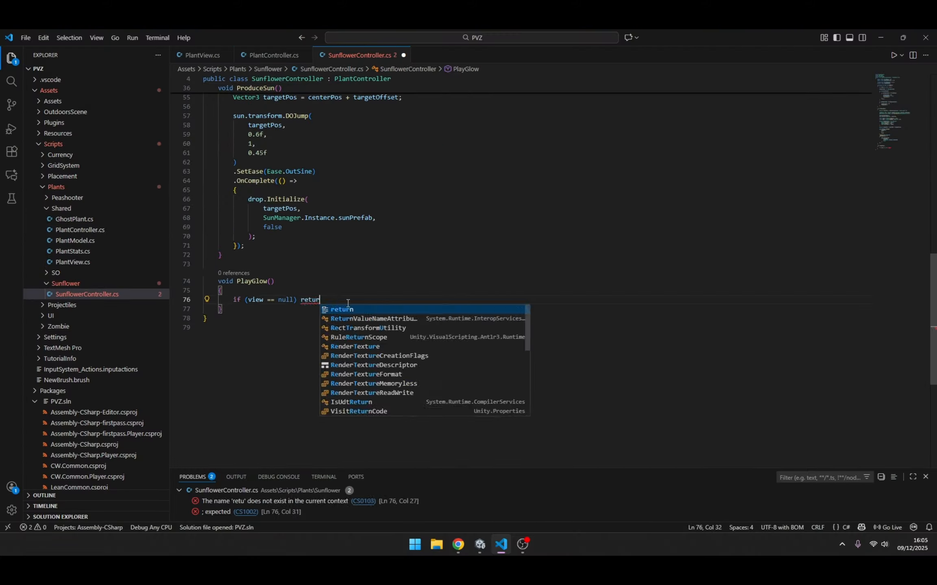
text(;          Color baseColor = Color.yellow * 2f;          view.rend.material.DOColor(baseColor, "_EmissiveColor", 0.2f)             .SetEase(Ease.OutQuad))
key(Return)
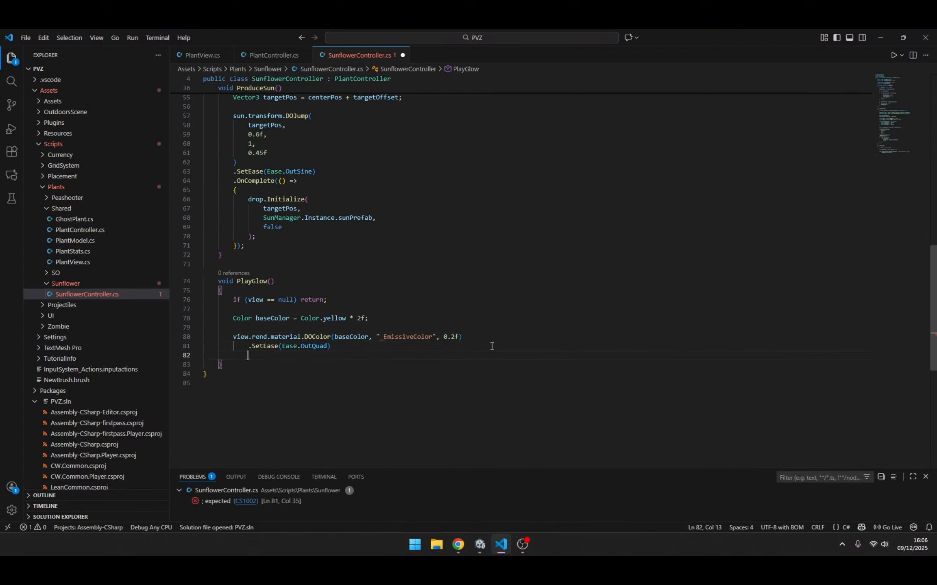
- Add an OnComplete callback in PlayGlow that tweens _EmissiveColor to Color.black over 0.3f with Ease.InQuad
text(.DOColor(Color.black, "_EmissiveColor", 0.3f))
key(Return)
text(.SetEase(Ease.InQuad);)
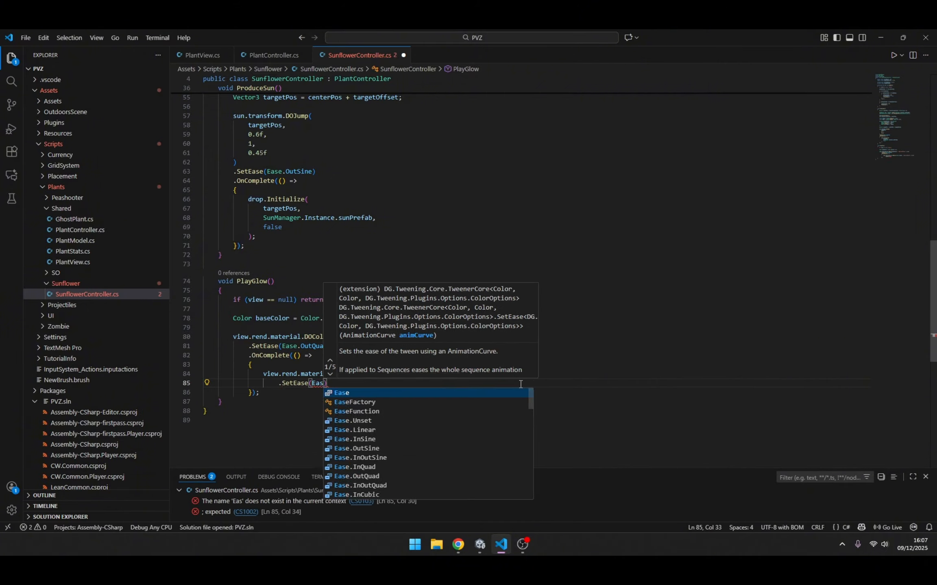
- Add a PlayGlow() call further up in the SunflowerController script
scroll(284, 315, up, 18)
click(342, 306)
text(PlayGlow();)
click(324, 398)
key(Return)
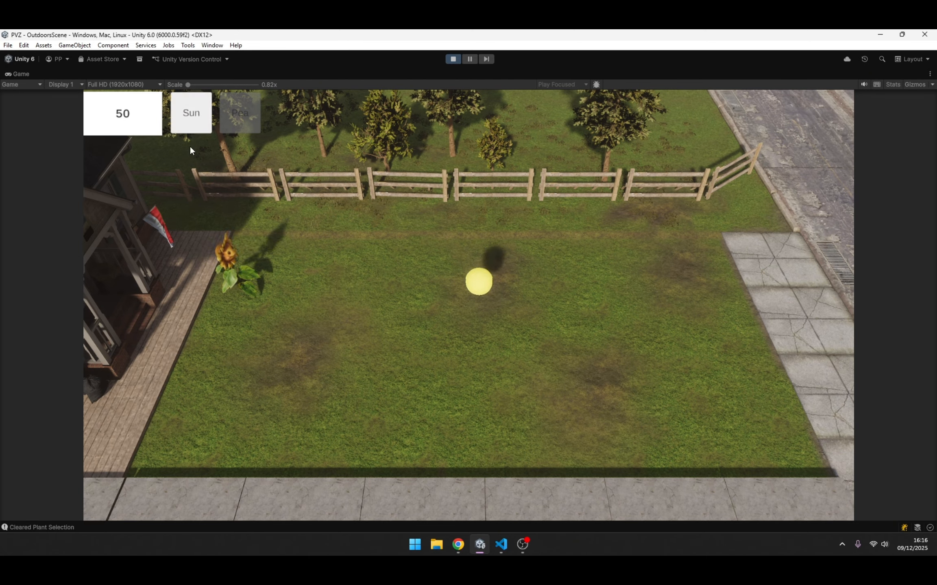
- Plant a second sunflower directly below the first one in the Unity play test
click(191, 113)
click(223, 323)
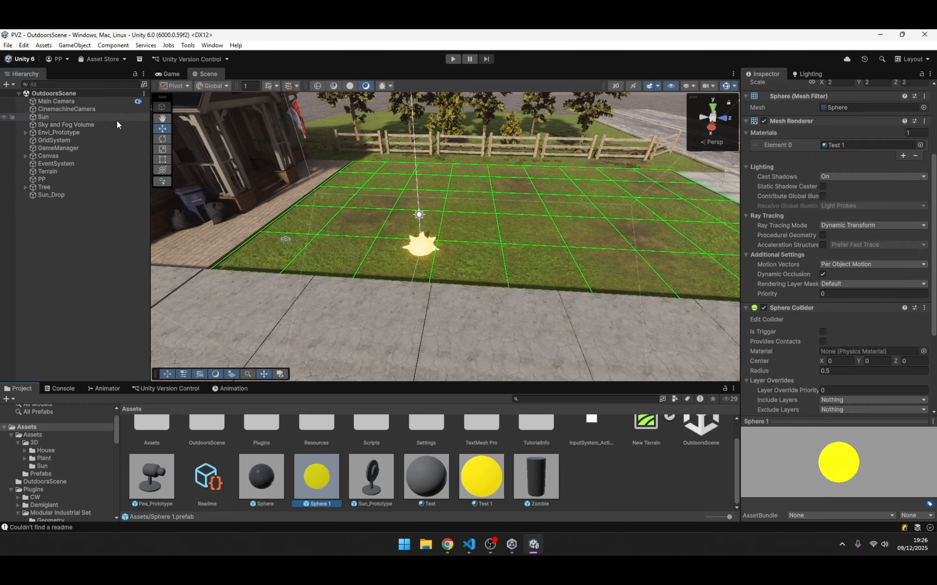
scroll(865, 299, down, 5)
scroll(864, 298, up, 5)
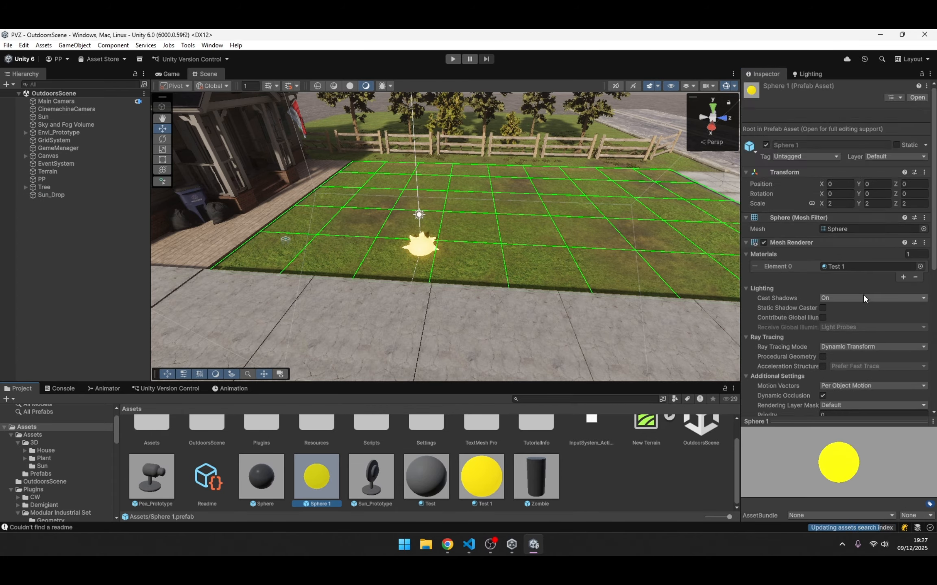
- Turn the Sun_Drop object into a prefab in the Prefabs folder and delete it from the scene
scroll(865, 299, down, 10)
click(51, 195)
click(41, 474)
drag(51, 195, 277, 460)
key(Delete)
- Assign the Sun_Drop prefab as the sun prefab on the GameManager
click(58, 148)
drag(151, 443, 866, 352)
click(59, 148)
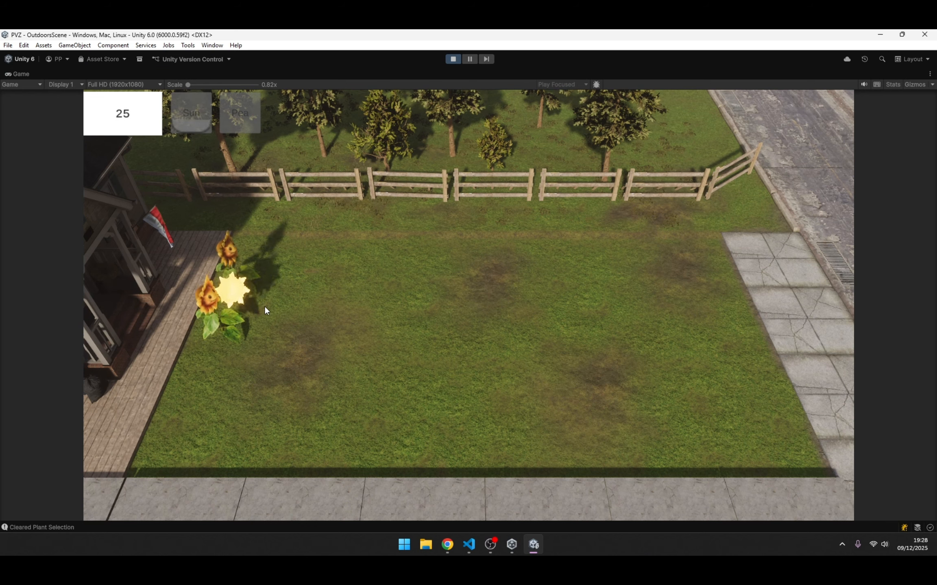
- Collect the star-shaped suns produced by the two sunflowers in the play test
click(240, 293)
click(256, 272)
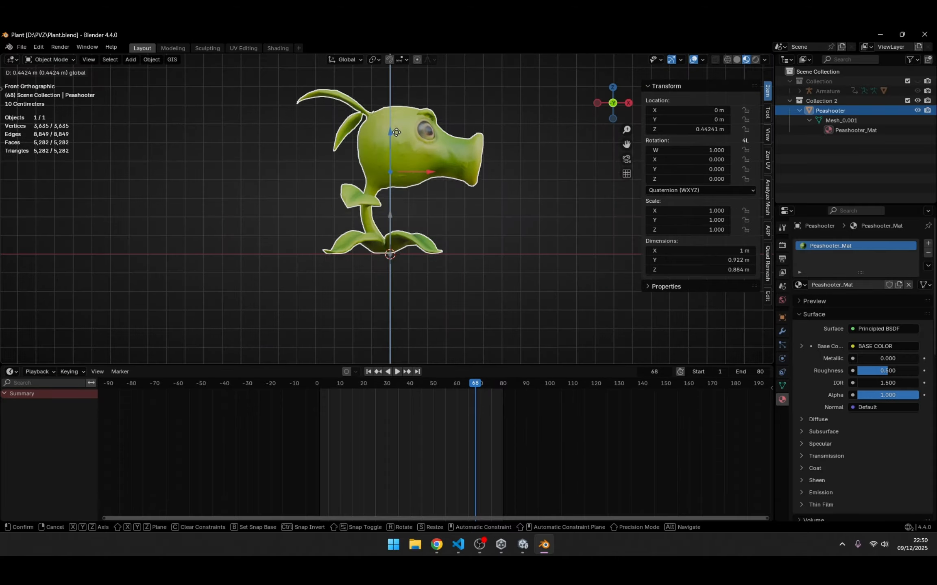
- Put the Peashooter mesh into Edit Mode in Blender and select all its geometry in the UV Editing workspace
middle_drag(366, 214, 405, 214)
key(Tab)
scroll(155, 186, up, 5)
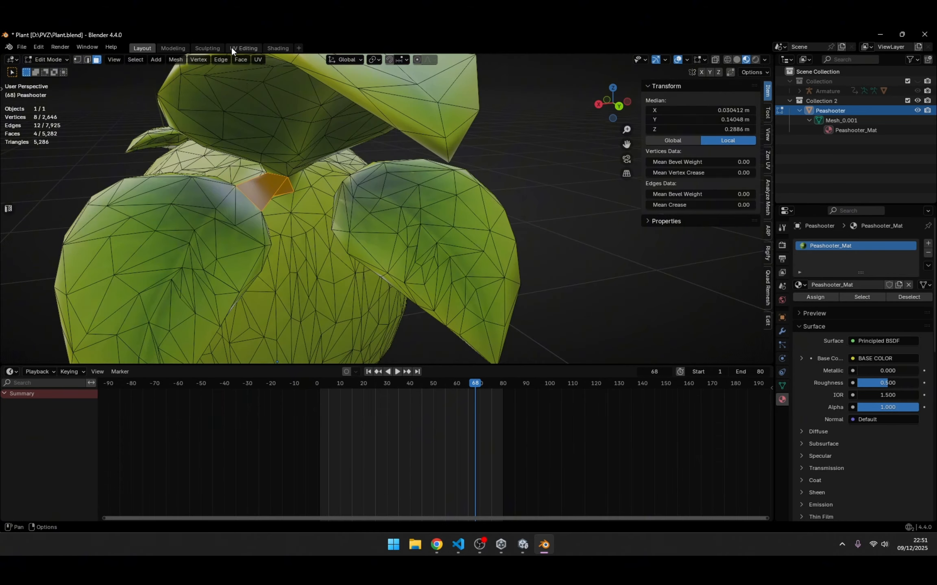
click(235, 48)
key(ctrl+a)
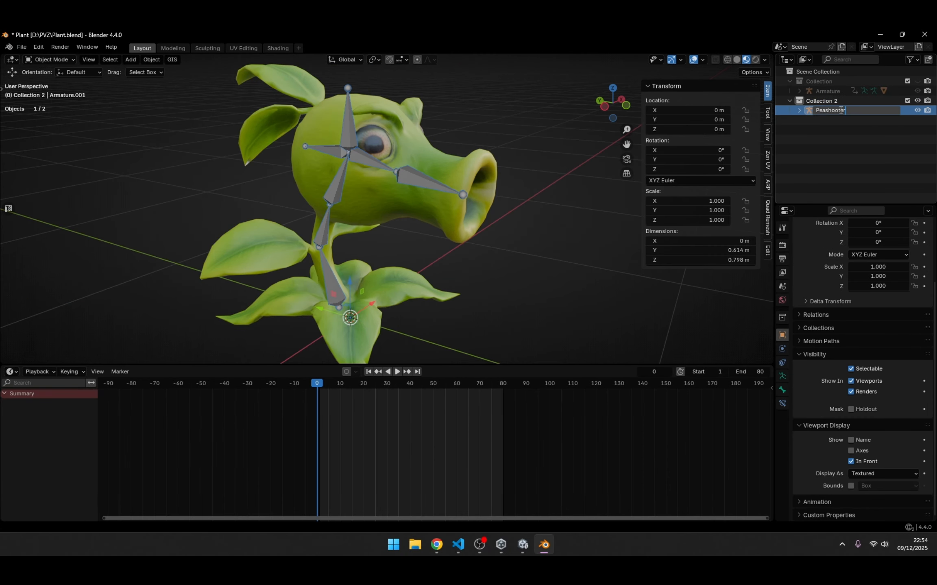
- Rotate Bone.002 of the Peashooter_Armature in Pose Mode
key(r)
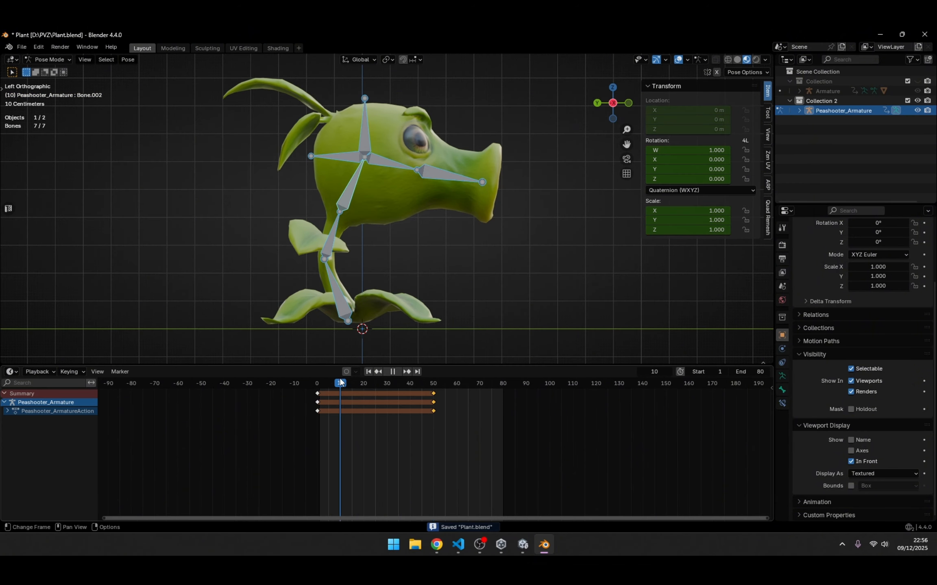
scroll(5, 89, up, 5)
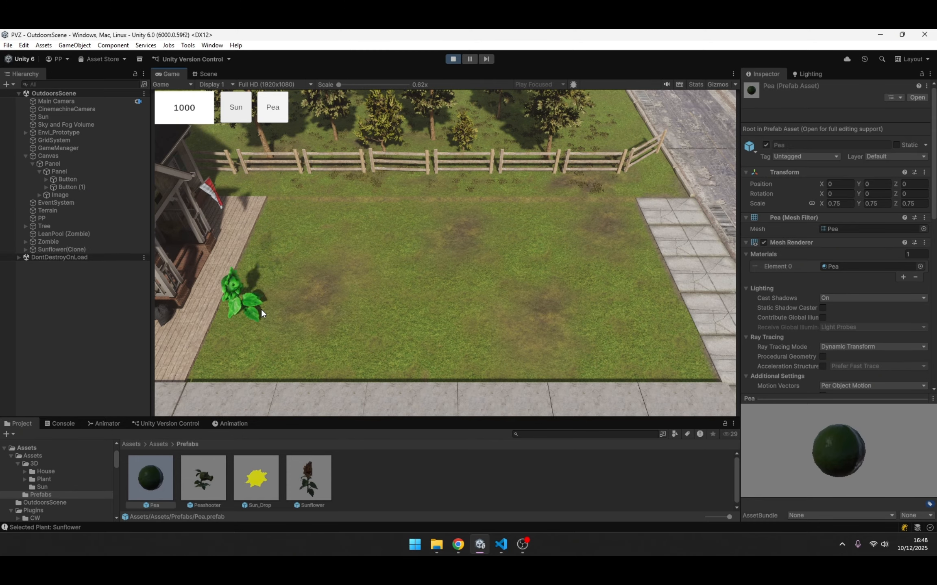
- Plant a sunflower with a peashooter beside it in the Unity play test, and maximize the Game view
click(261, 308)
click(283, 120)
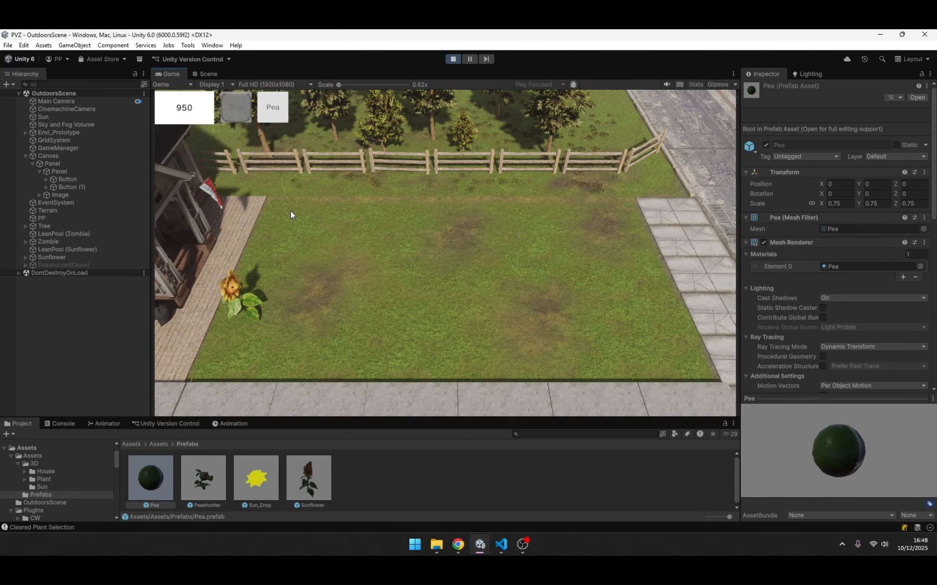
click(294, 301)
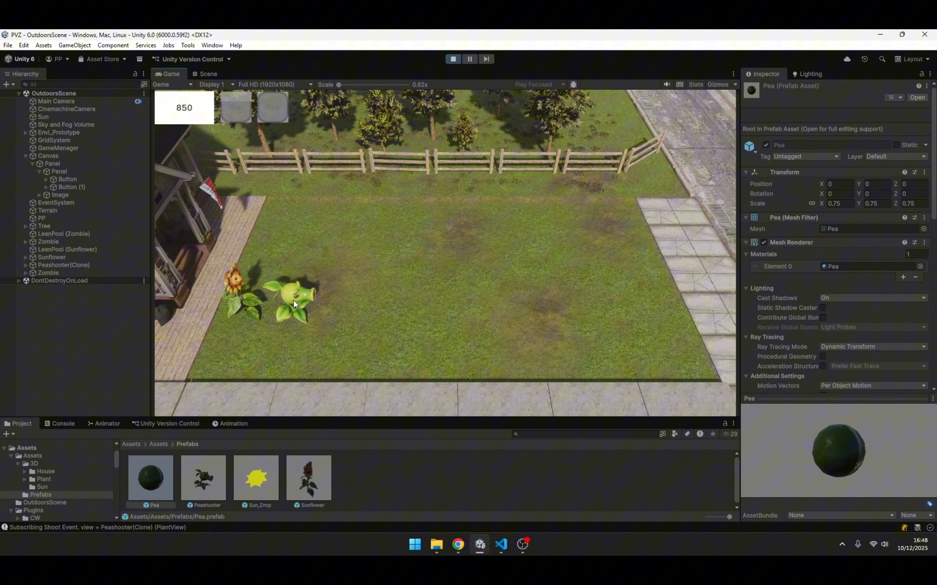
double_click(168, 74)
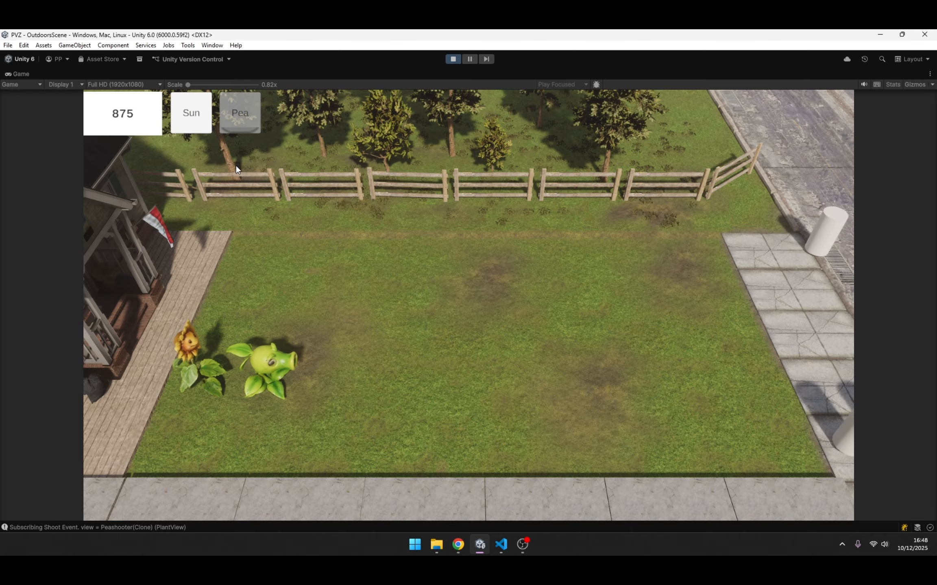
- Plant a second peashooter in the row below the first and collect the sun falling over the lawn
click(243, 115)
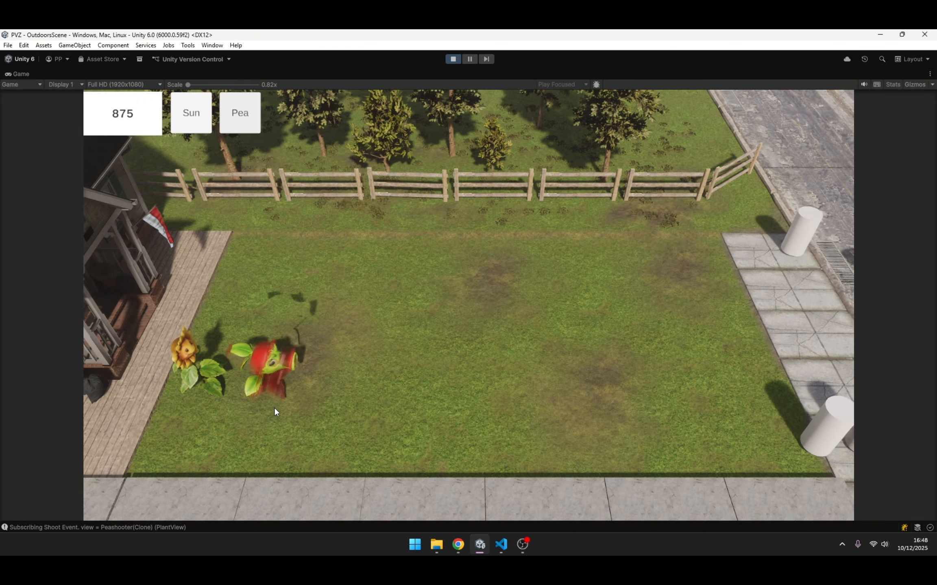
click(270, 439)
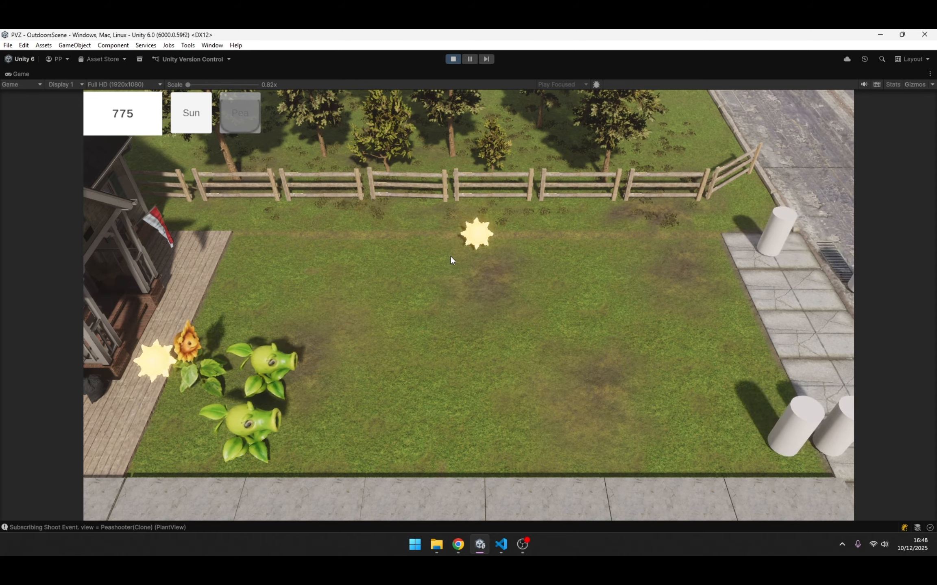
click(474, 242)
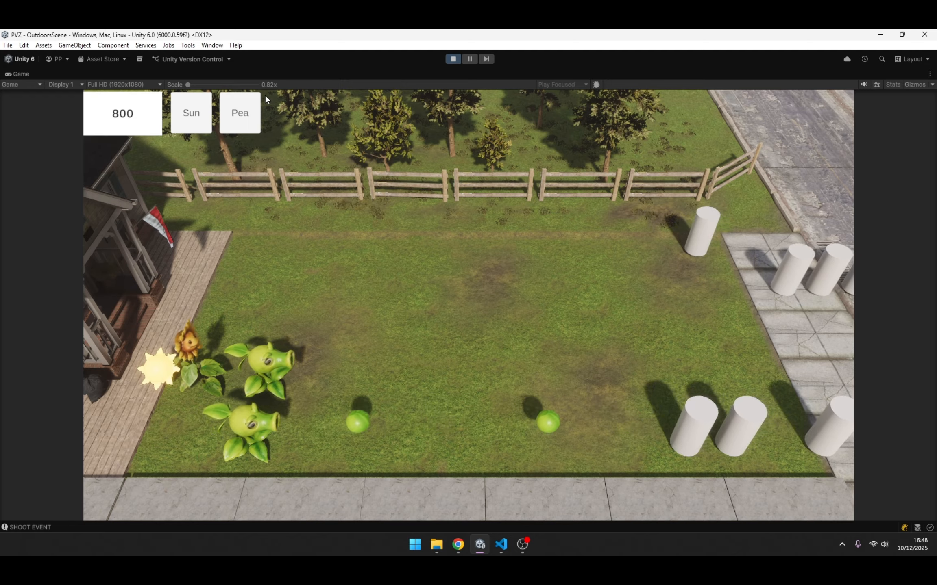
- Plant a third peashooter in the lawn's farthest row and collect the sun above the sunflower
click(291, 256)
click(292, 256)
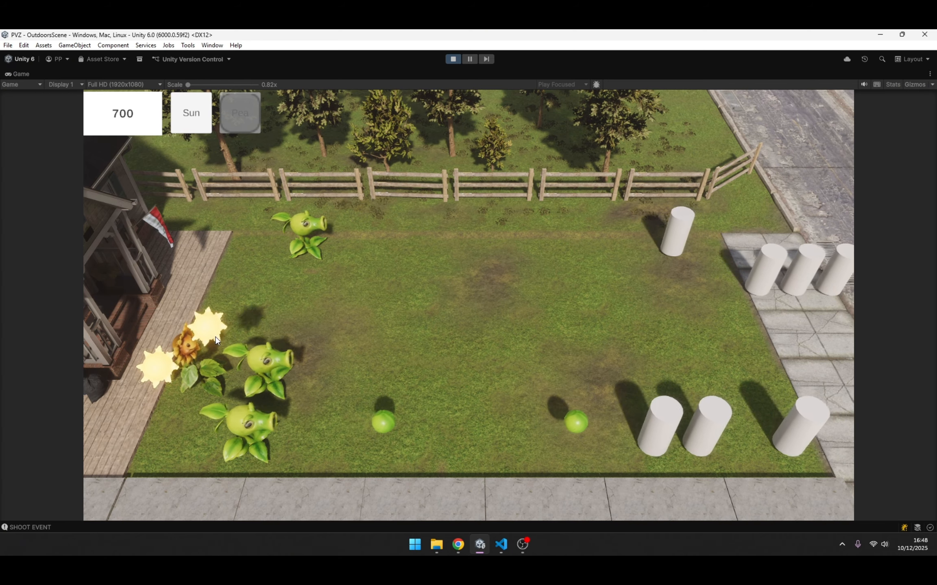
click(229, 316)
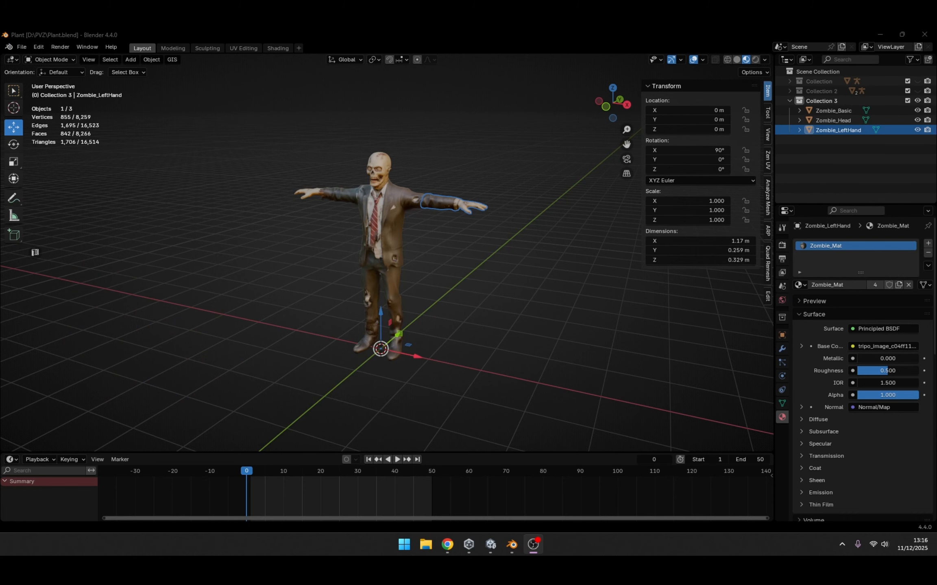
- Hide and unhide the Zombie_Basic body in Blender to examine the separate head and left-hand meshes
scroll(384, 285, up, 3)
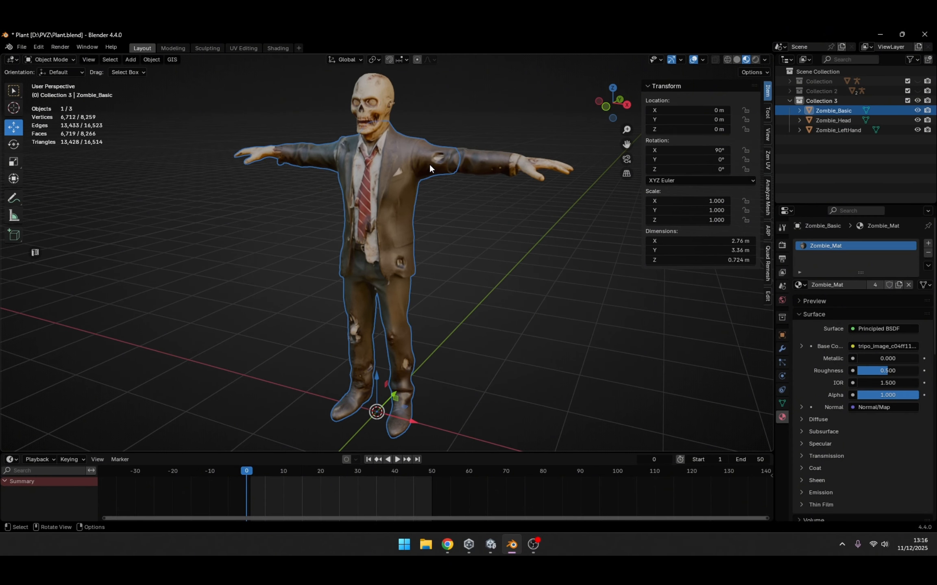
click(917, 111)
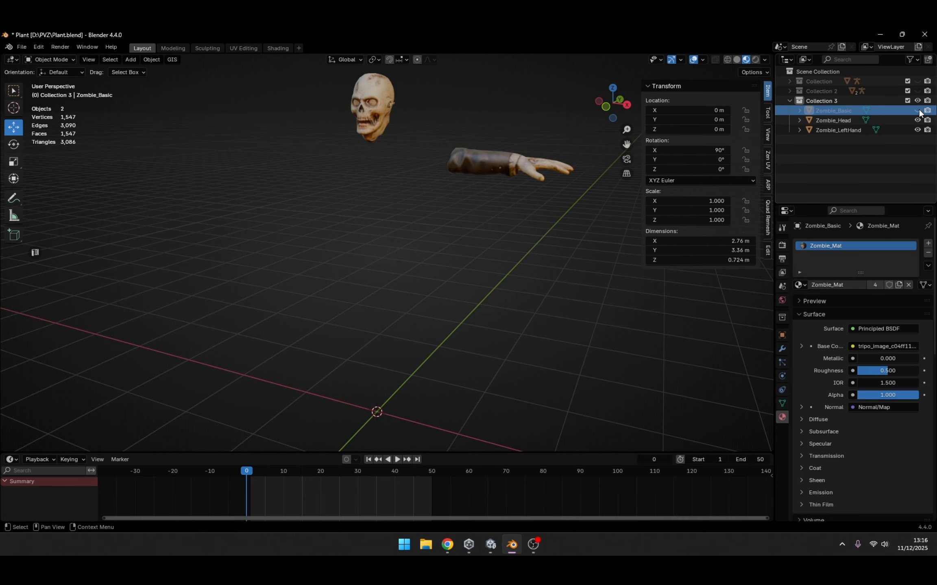
click(918, 111)
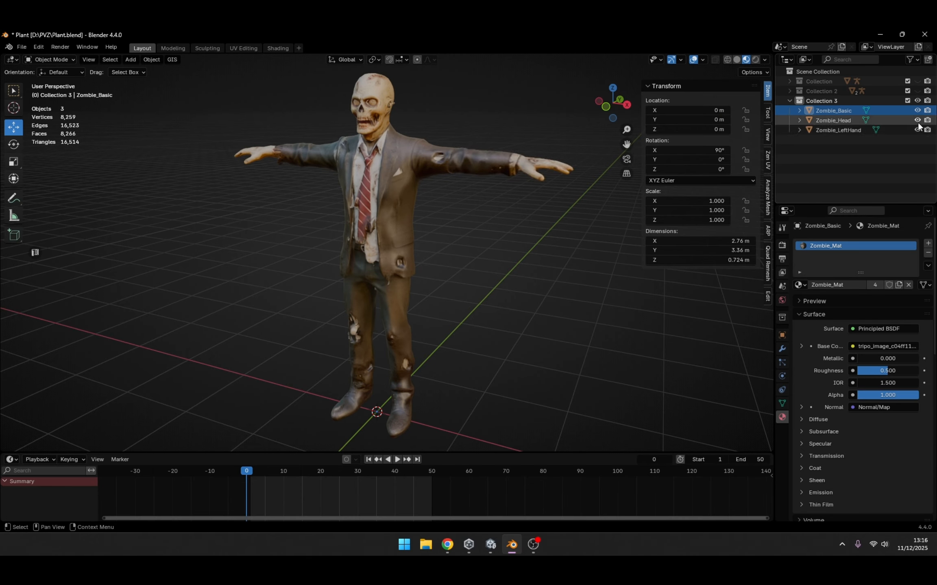
middle_drag(572, 239, 388, 203)
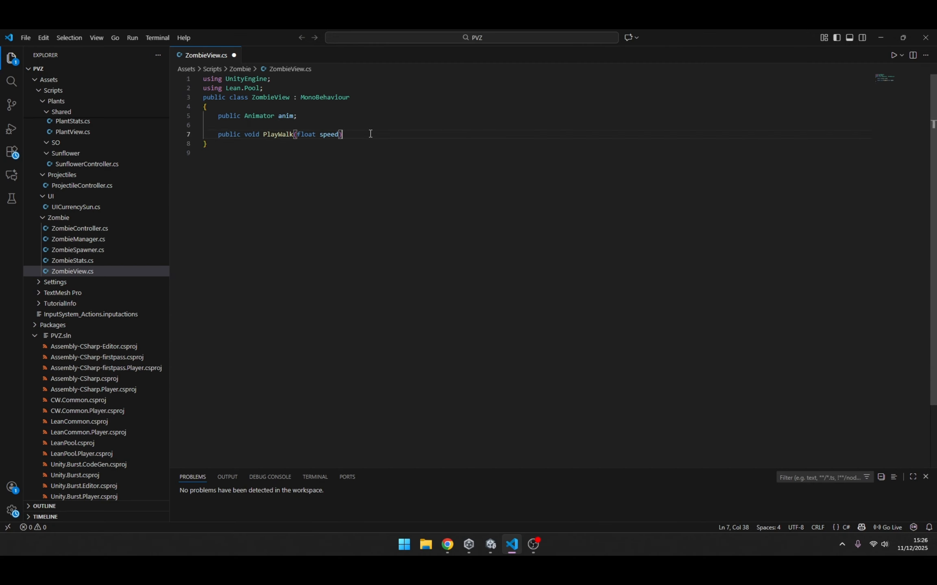
text(e)
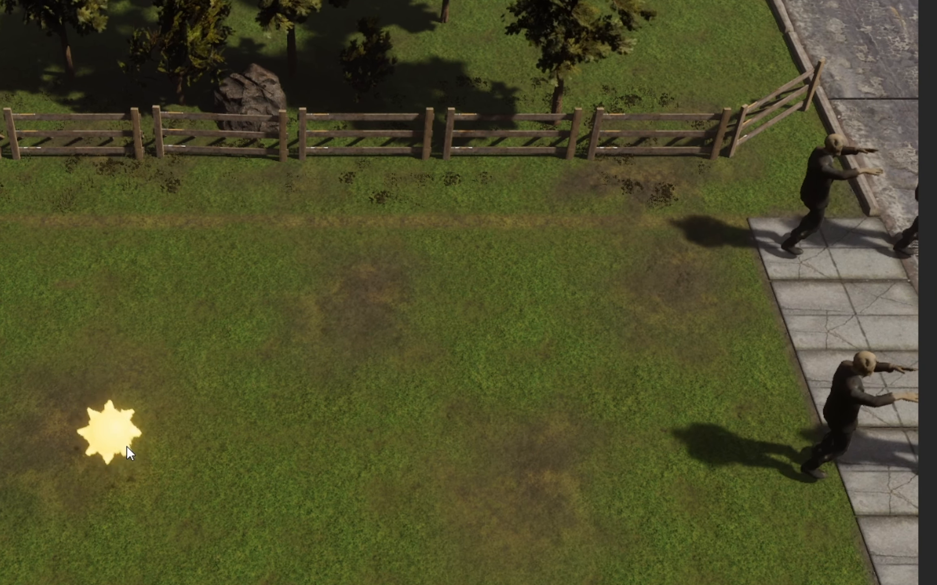
- Collect the sun on the lawn while testing the walking zombies in Unity
click(127, 446)
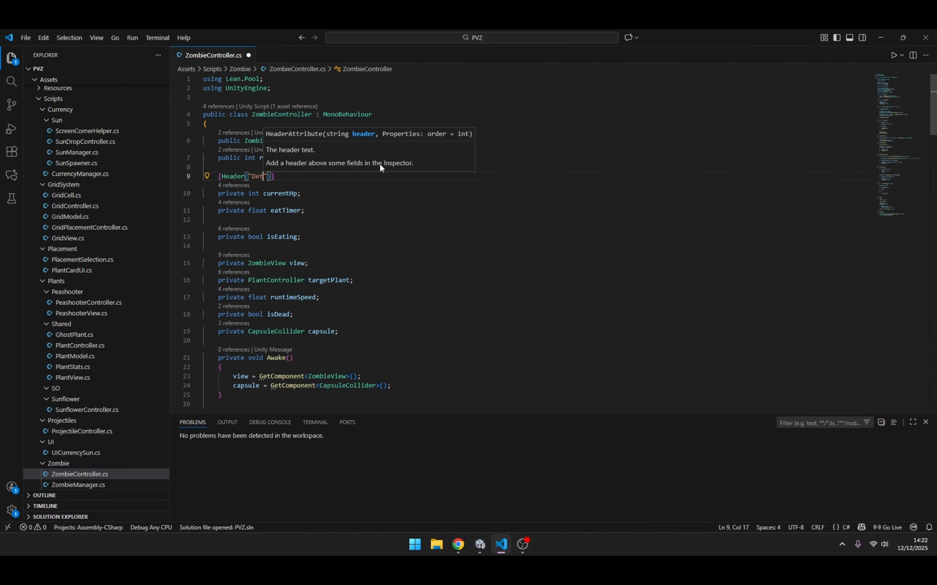
- Add a parts header and a public GameObject field animatedHead to ZombieController, and start another public GameObject field
text(member Parts)
key(End)
key(Return)
text(public GameObject animatedHead;)
key(Return)
text(public GameObject)
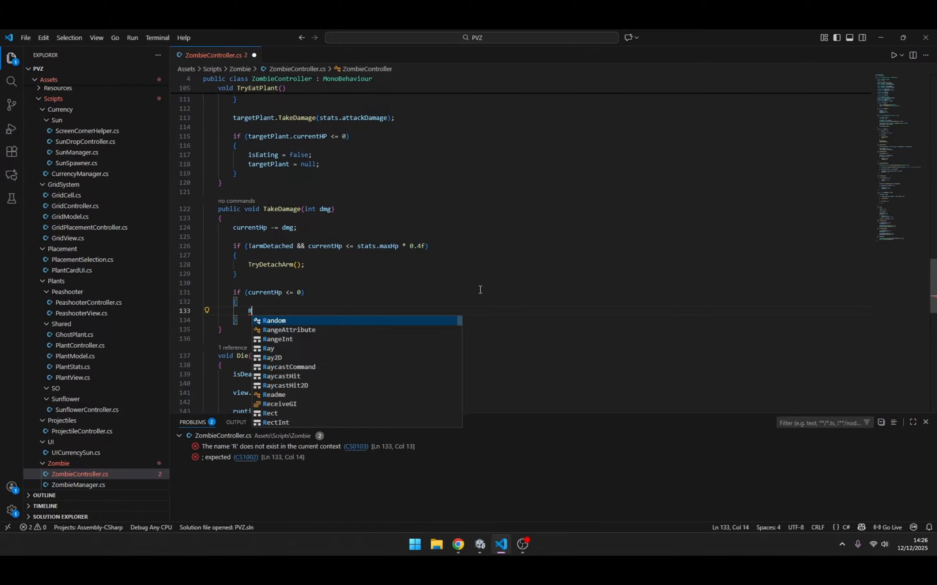
scroll(296, 289, down, 8)
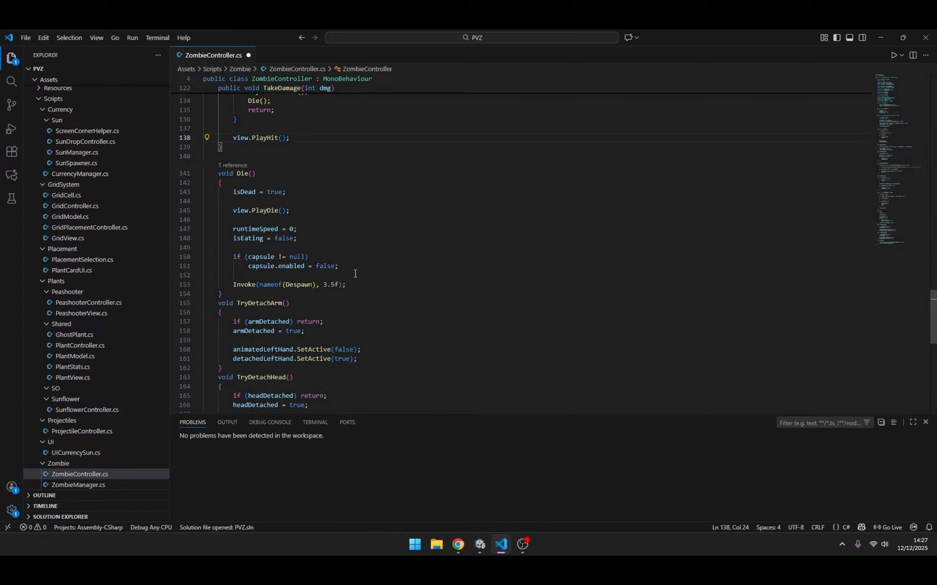
- Switch to Unity and assign Zombie_Head and Zombie_LeftHand as the animated parts in Zombie_Basic_TPose's Zombie Controller
click(68, 202)
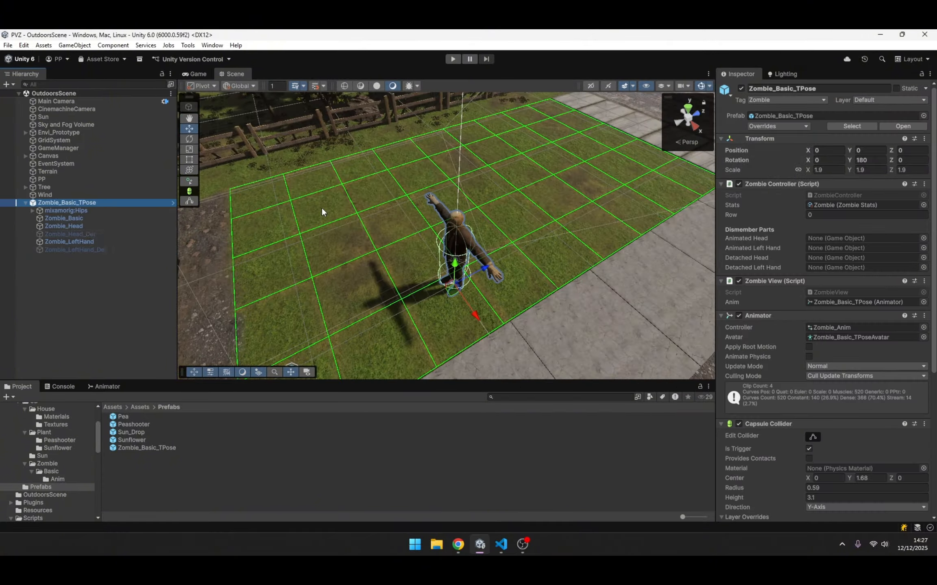
right_click(99, 242)
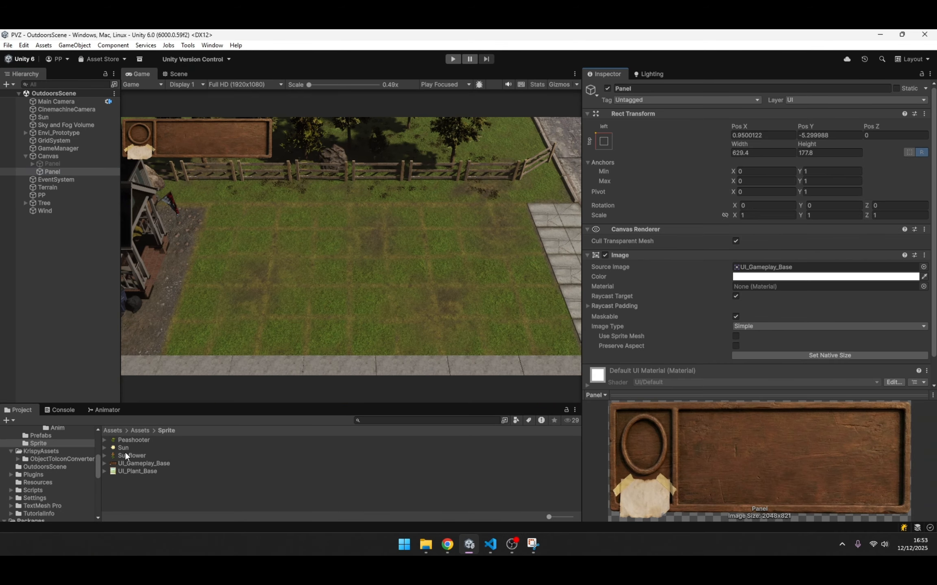
- Build the gameplay panel's sun counter with a Sun sprite icon and bold black text 1000 in Electronic Highway Sign SDF, character spacing -9.3
right_click(67, 171)
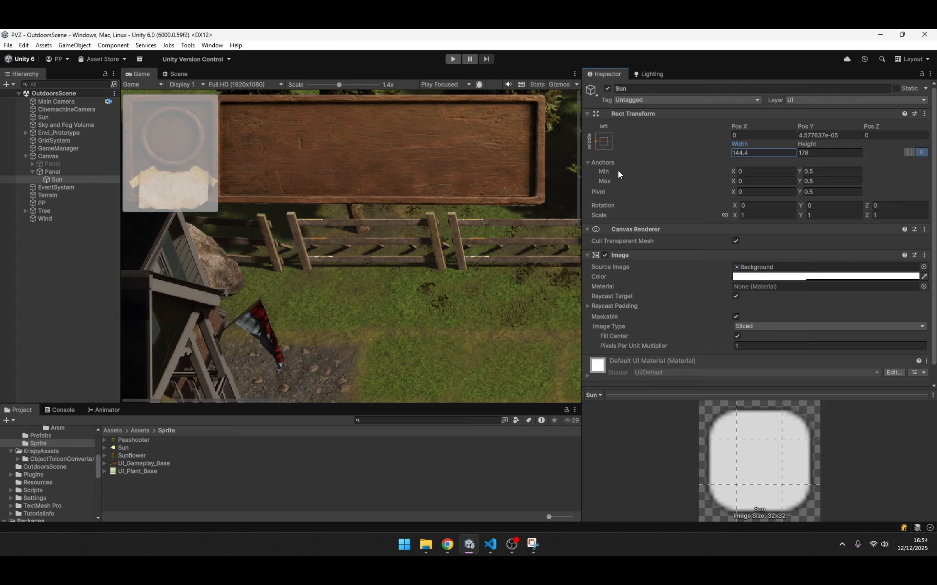
click(70, 187)
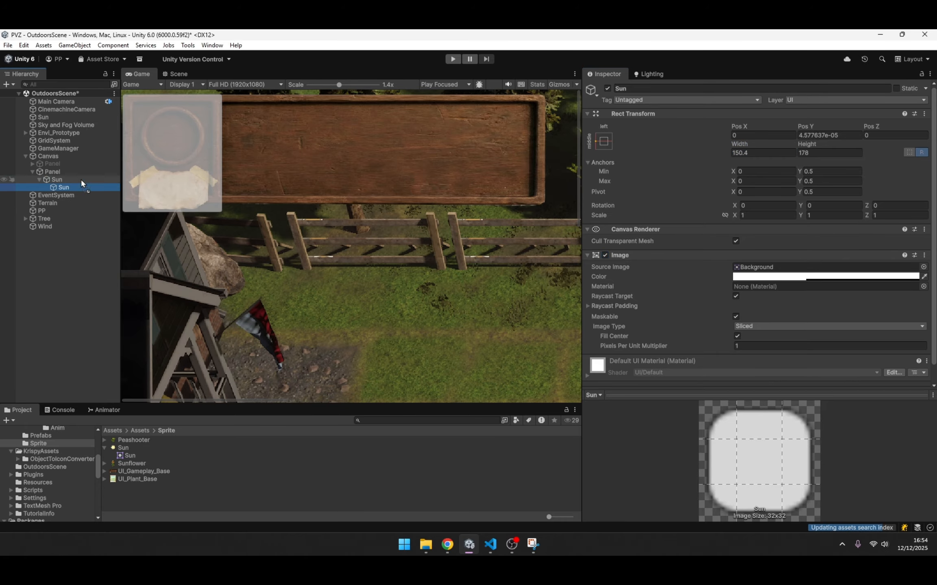
drag(131, 457, 813, 267)
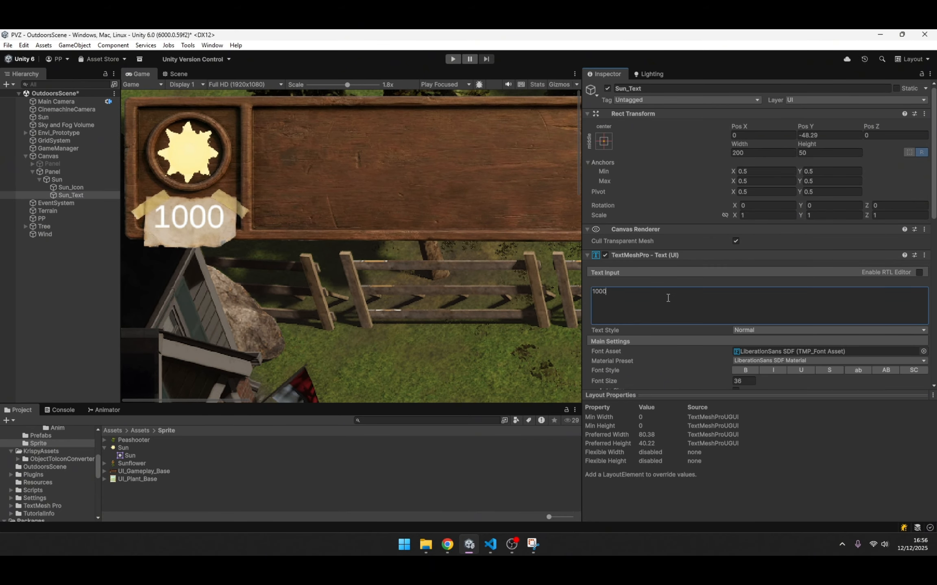
scroll(825, 255, down, 5)
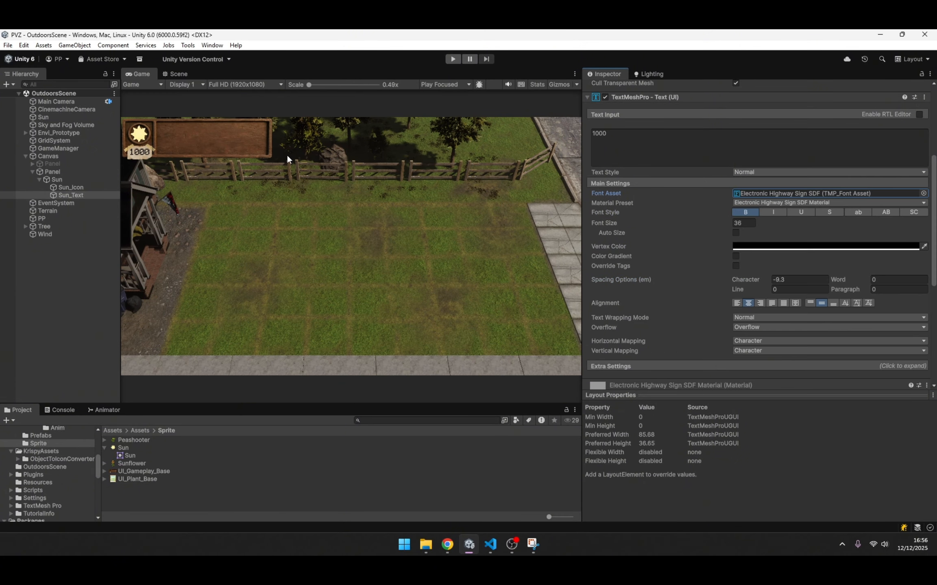
- Add a 497.7 by 178 Plant container to the gameplay panel and position a button about 98.1 by 132.09 at its start
click(57, 179)
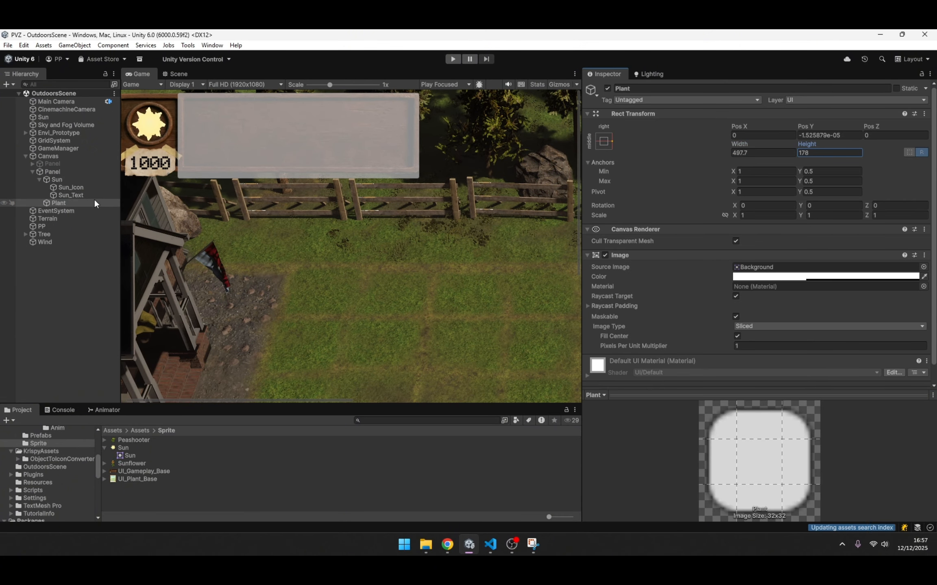
right_click(73, 250)
click(272, 428)
click(92, 259)
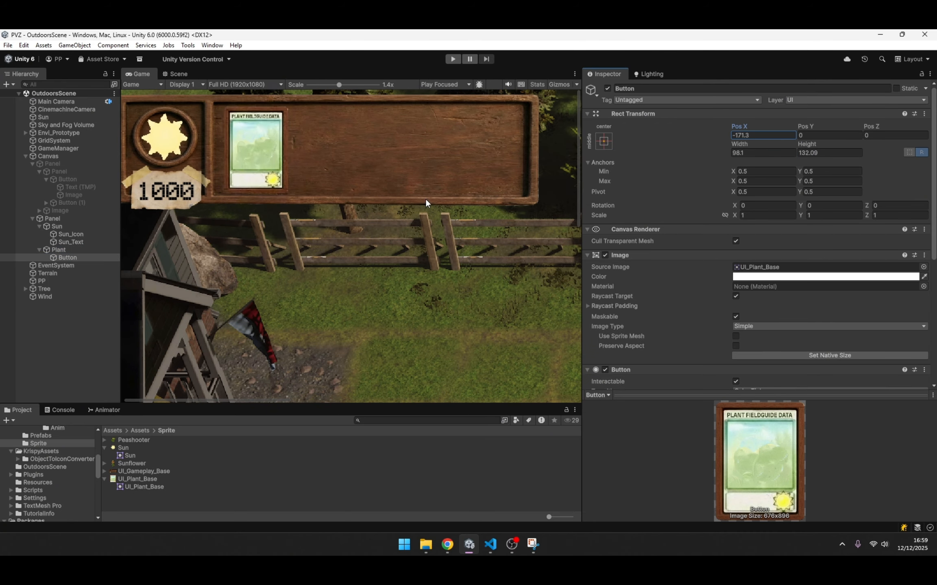
drag(746, 128, 754, 128)
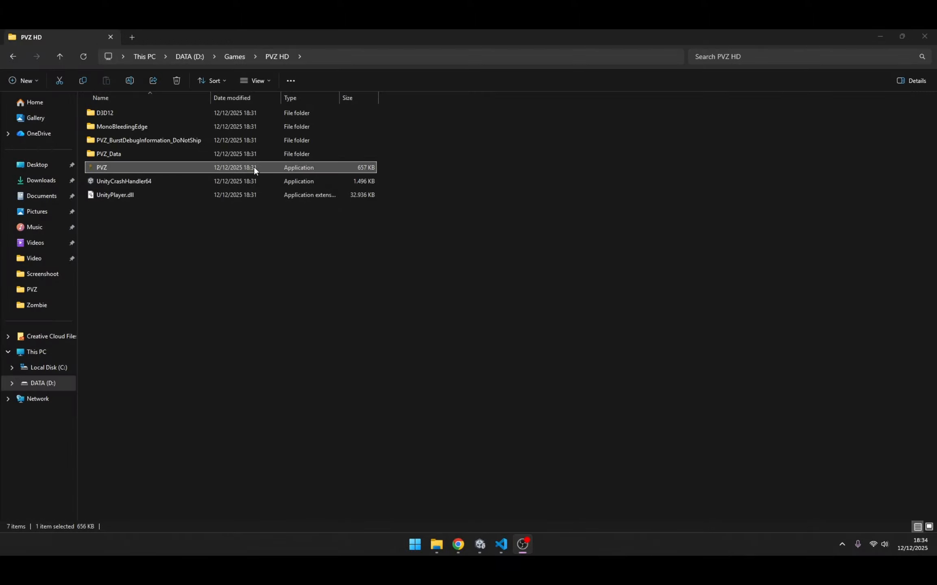
- Launch the built PVZ application from the PVZ HD folder and plant a peashooter in the nearest row's first column
click(255, 168)
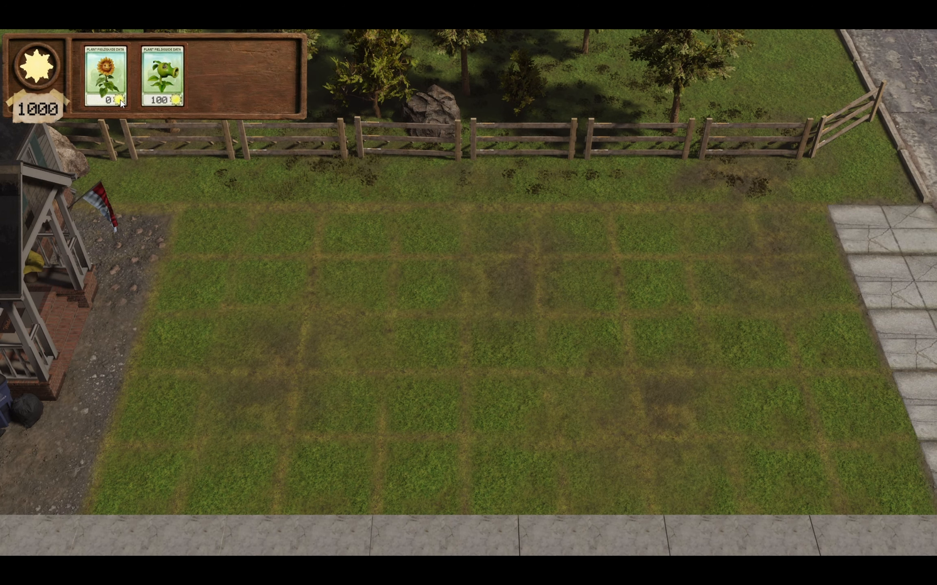
click(174, 78)
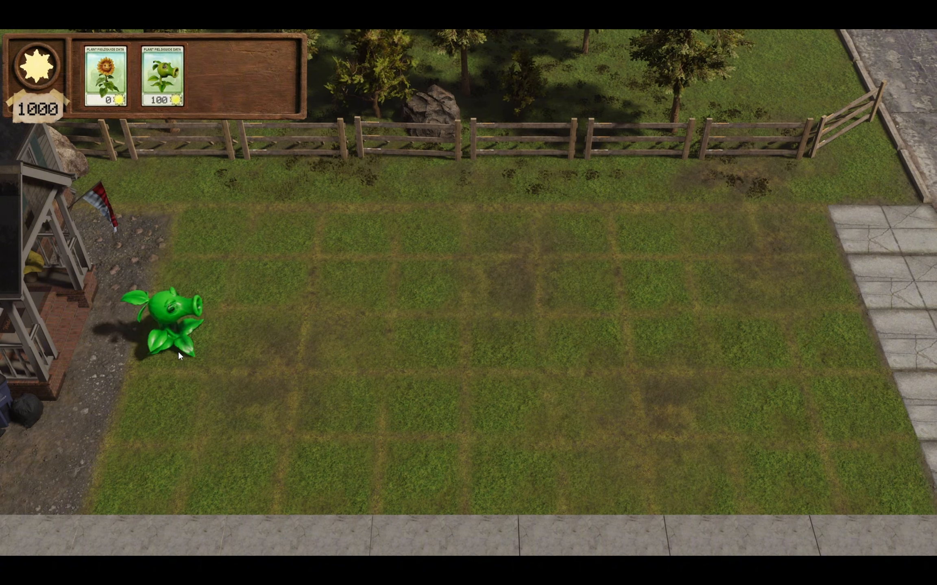
click(152, 470)
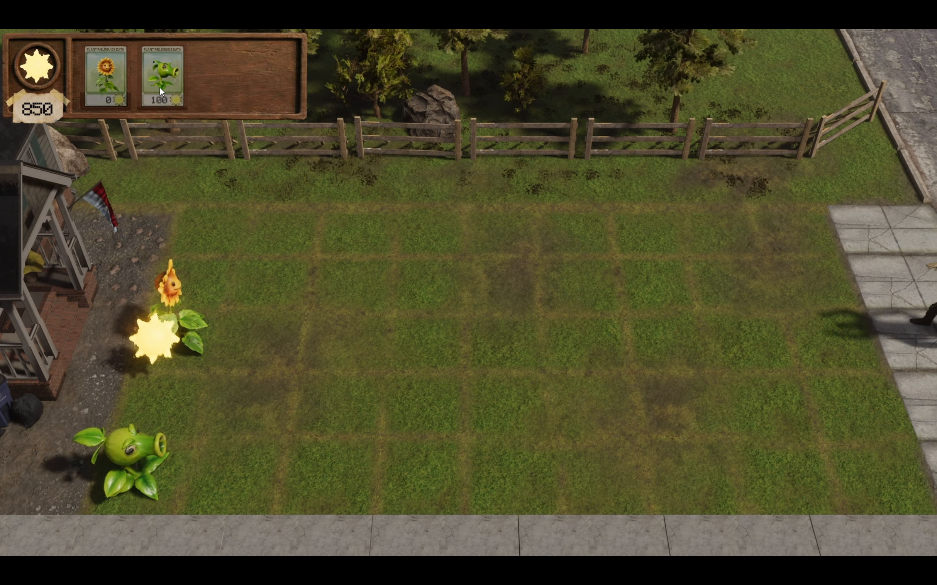
- Plant a peashooter in the middle row's second column and collect the suns near the sidewalk and the sunflower
click(243, 343)
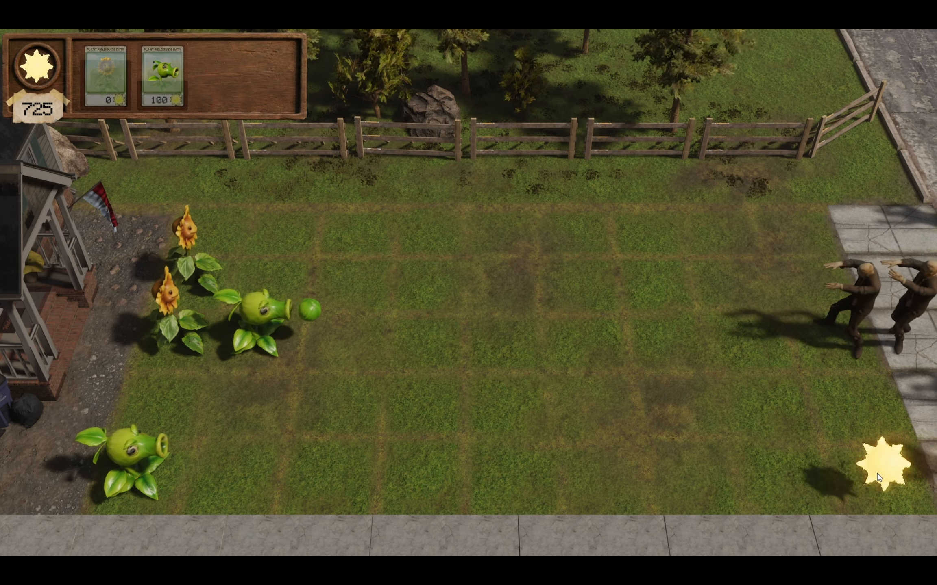
click(884, 463)
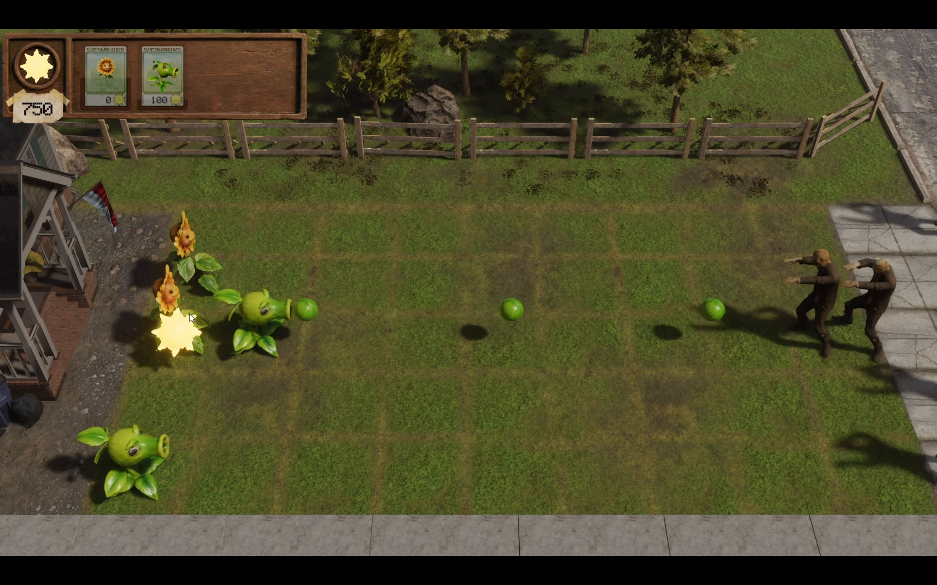
click(189, 315)
- Plant a peashooter in the second-farthest row's second column and collect the sun beside it
click(168, 87)
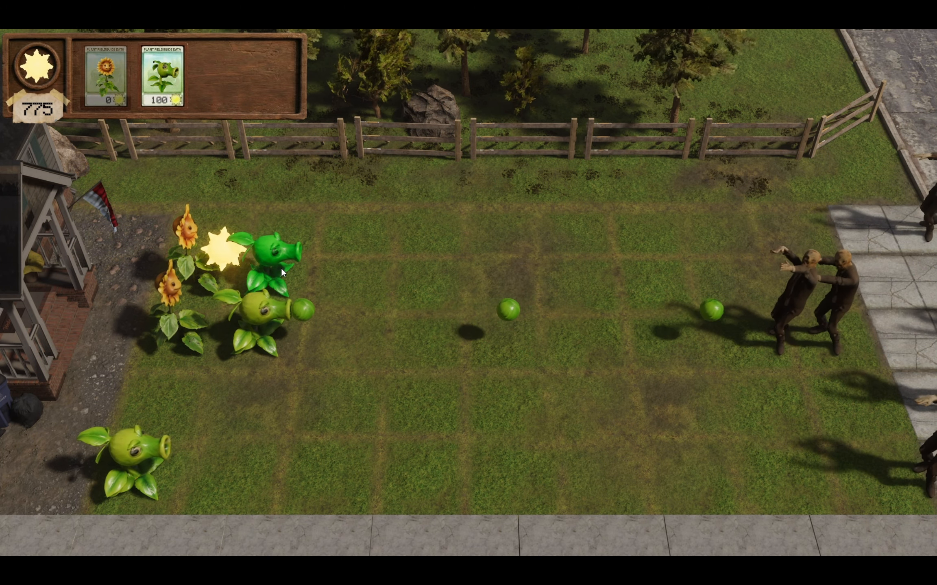
click(281, 267)
click(223, 248)
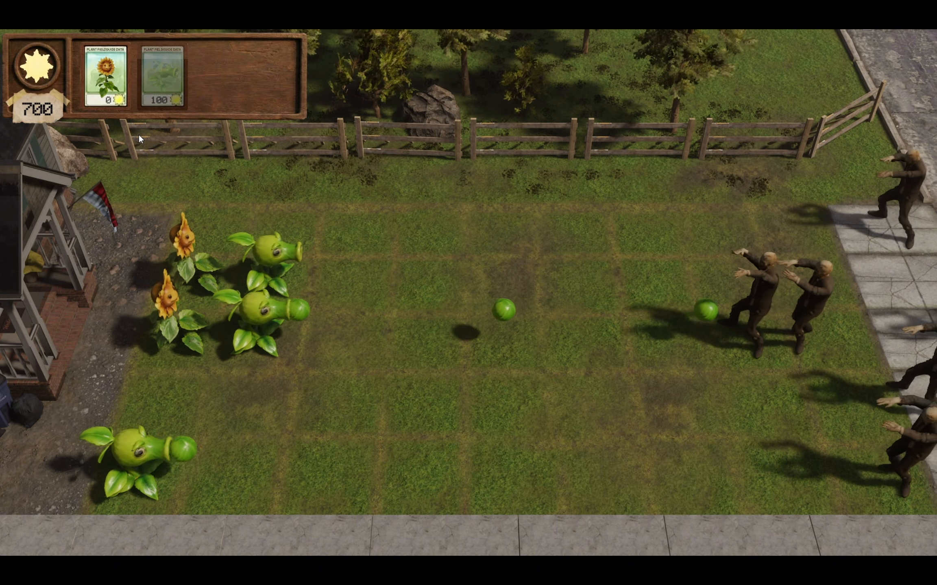
- Plant a sunflower in the farthest row's first column and collect the suns around the sunflowers
click(105, 77)
click(203, 205)
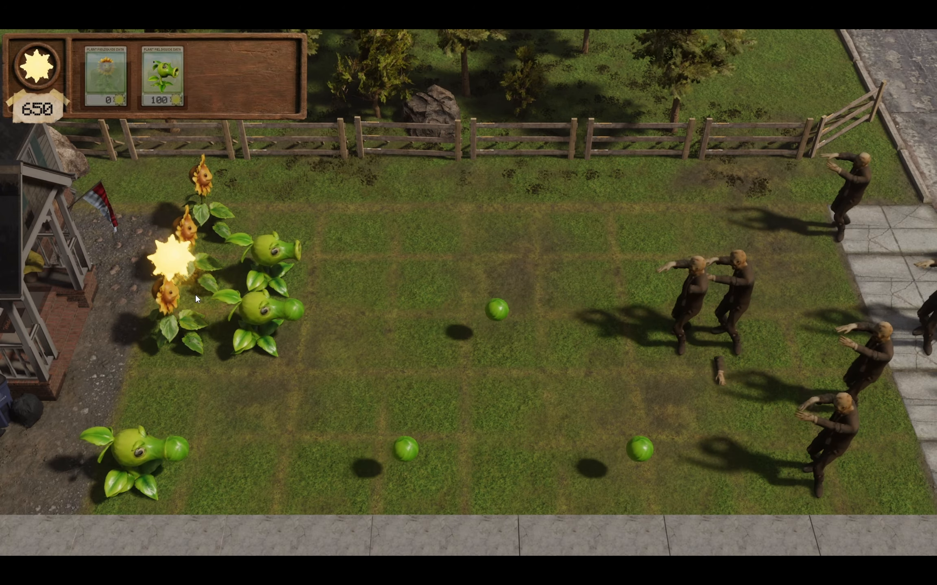
click(195, 294)
click(143, 267)
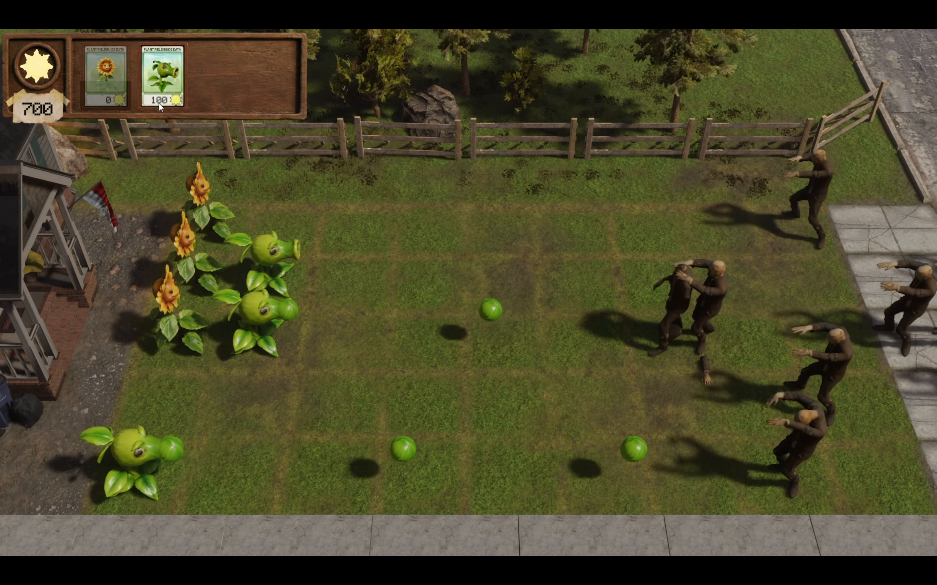
- Plant a peashooter in the farthest row's second column and collect the suns, including the one in the nearest row
click(159, 104)
click(270, 218)
click(233, 213)
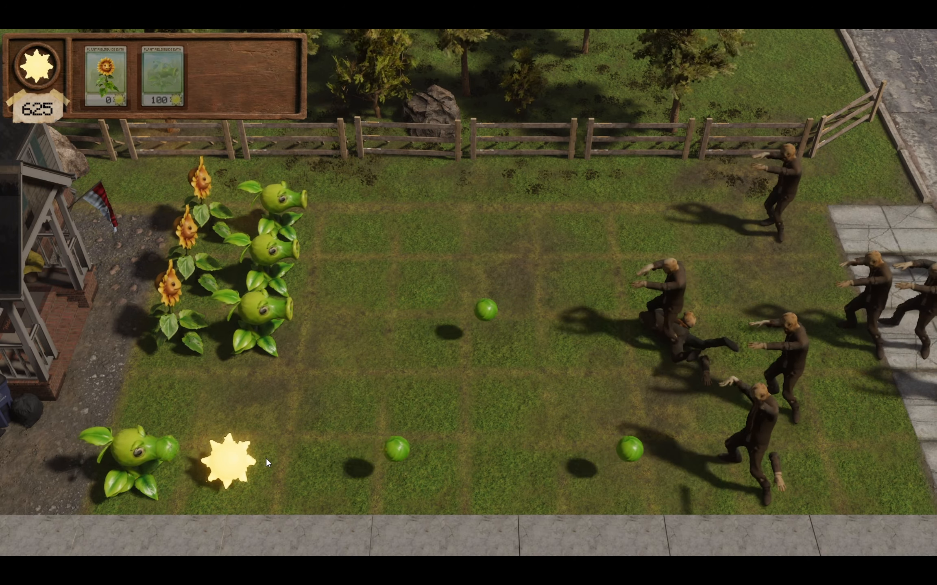
click(244, 460)
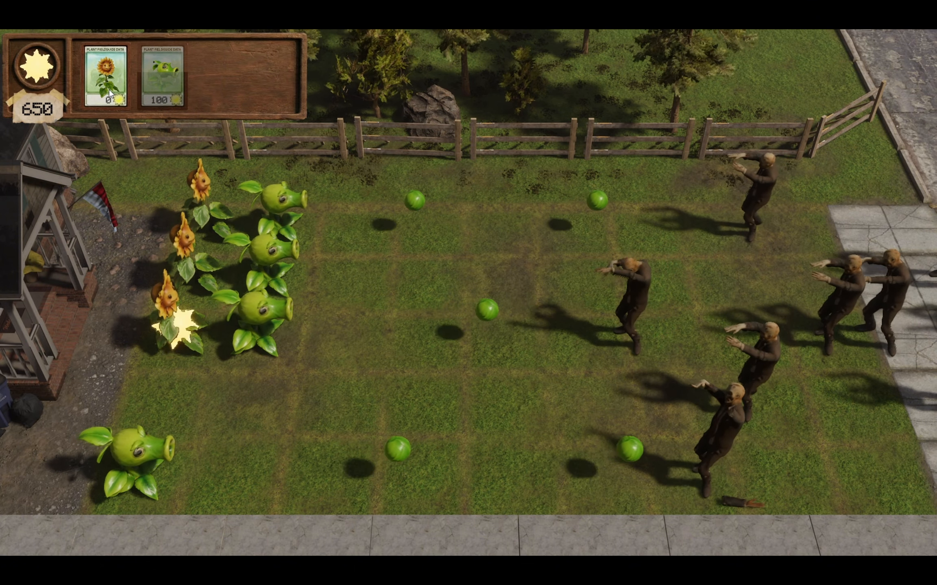
- Plant a sunflower in the second-nearest row's first column and collect the sun by the middle-row sunflower
click(109, 90)
click(170, 380)
click(183, 332)
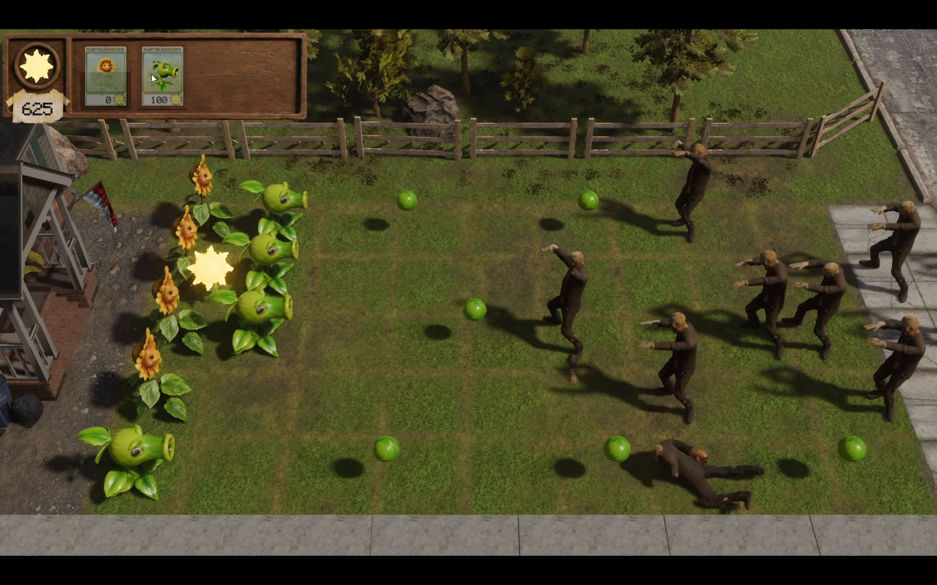
- Plant a peashooter in the second-nearest row's second column and collect the suns produced along the sunflower column
click(156, 73)
click(228, 372)
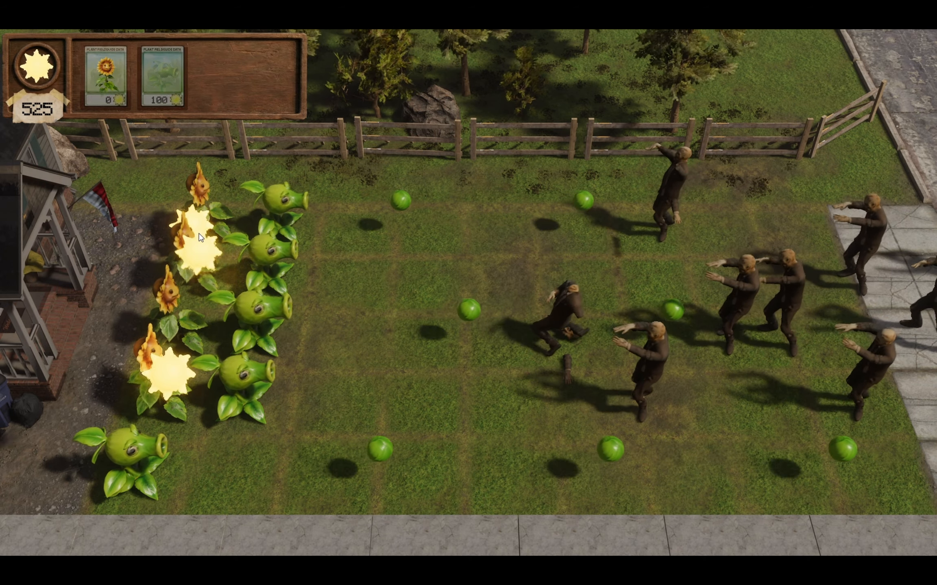
click(201, 238)
click(187, 229)
click(177, 380)
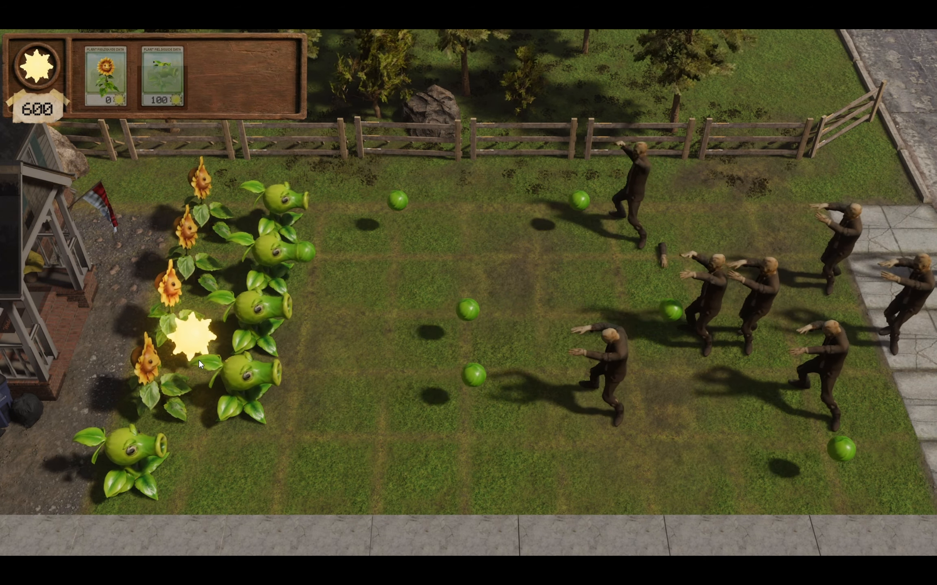
click(196, 350)
- Plant a sunflower in the nearest row's second column and collect the suns by the two farthest sunflowers
click(101, 78)
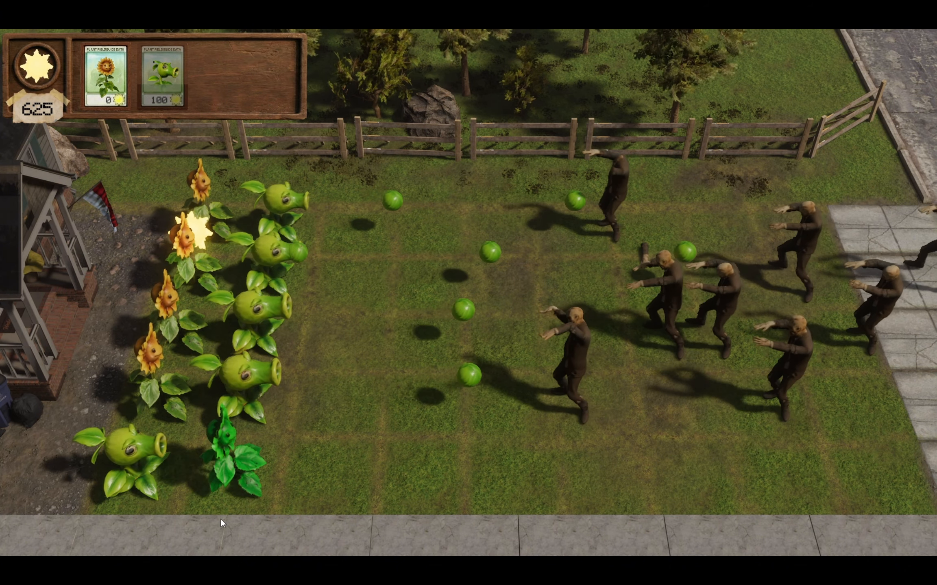
click(240, 447)
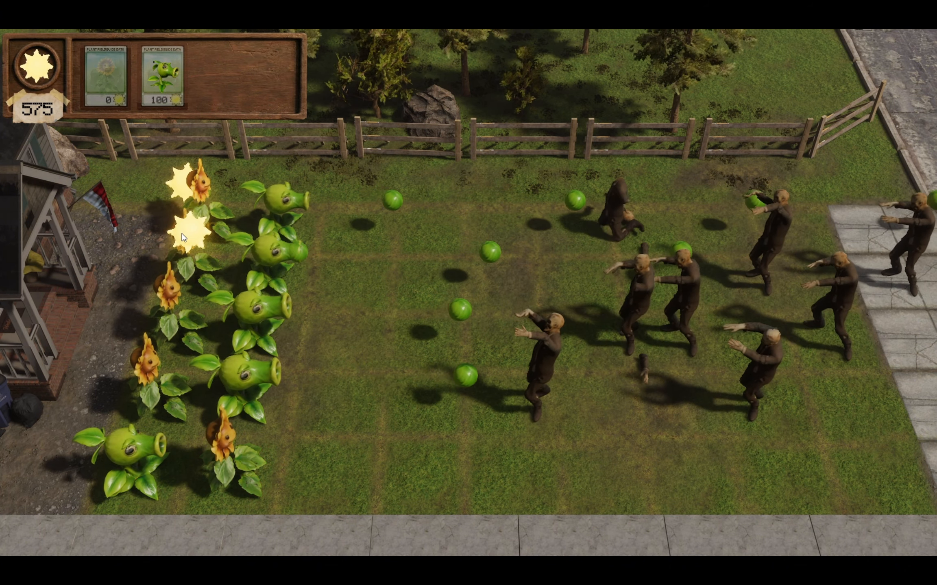
click(182, 234)
click(179, 183)
click(270, 191)
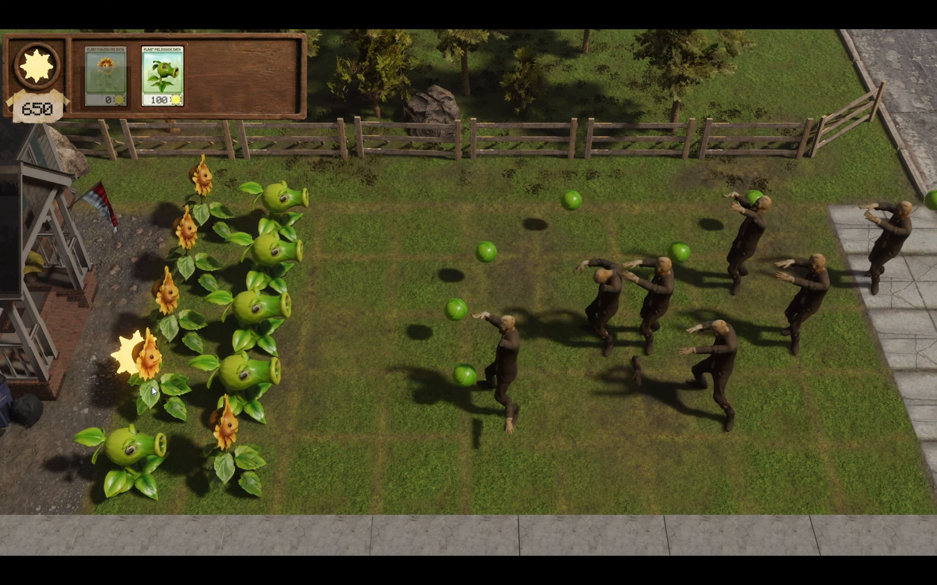
- Plant a peashooter in the nearest row's third column while collecting the suns beside the second-nearest row's sunflower
click(130, 353)
click(160, 75)
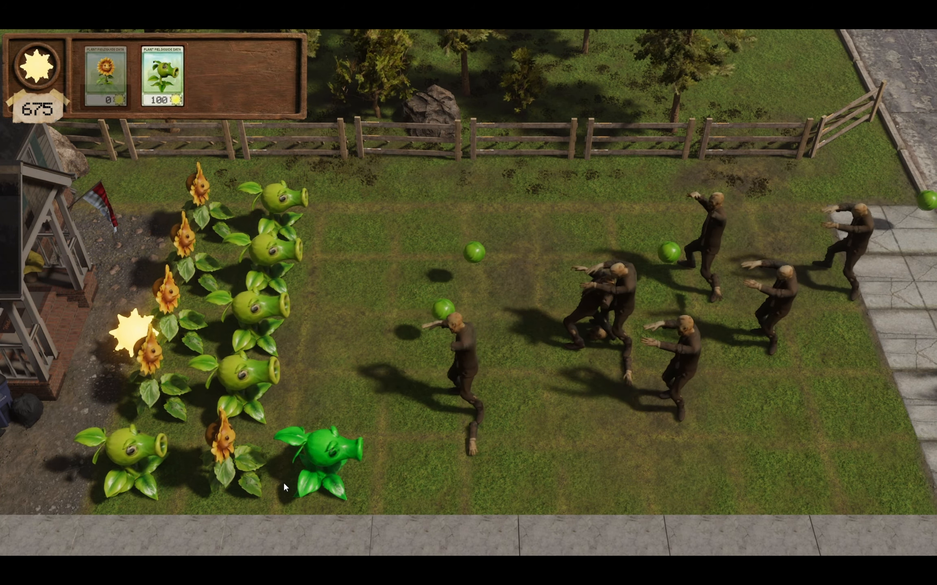
click(283, 481)
click(130, 330)
click(246, 409)
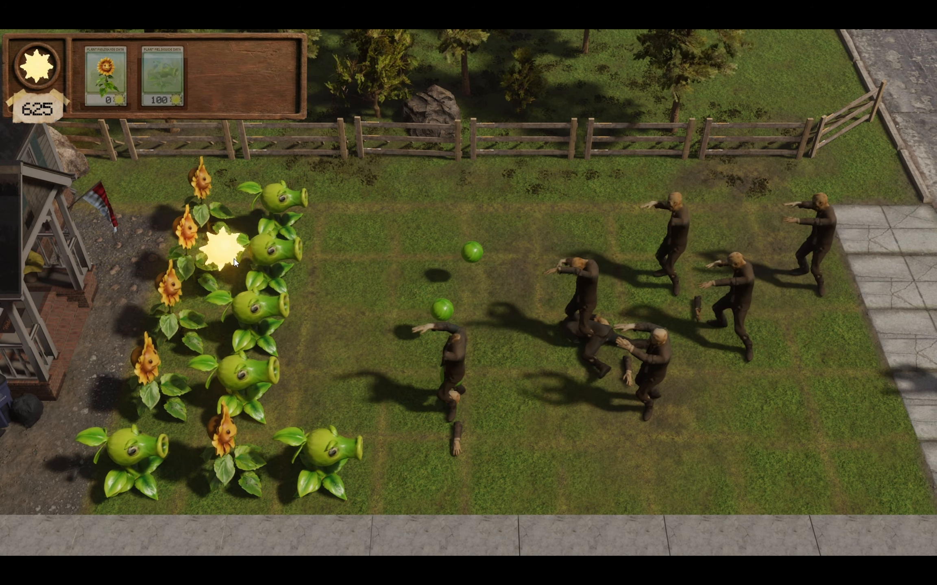
- Collect the suns on the lawn and plant a sunflower in the farthest row's third column
click(233, 258)
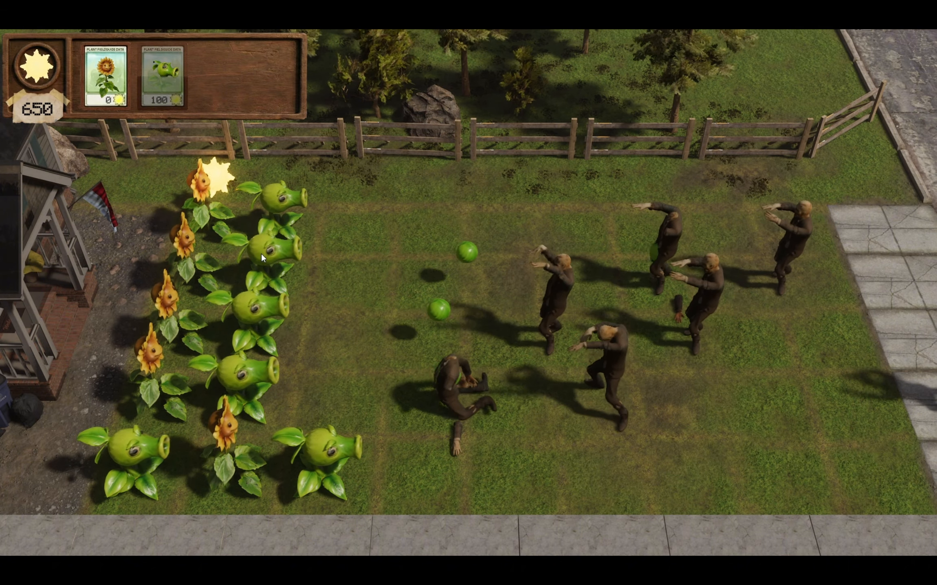
click(216, 177)
click(122, 379)
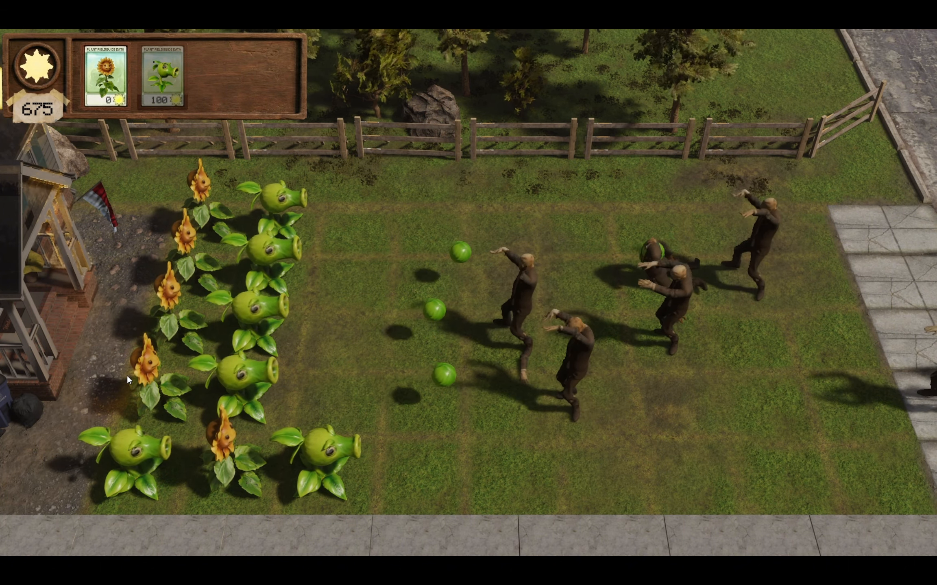
click(106, 77)
click(353, 198)
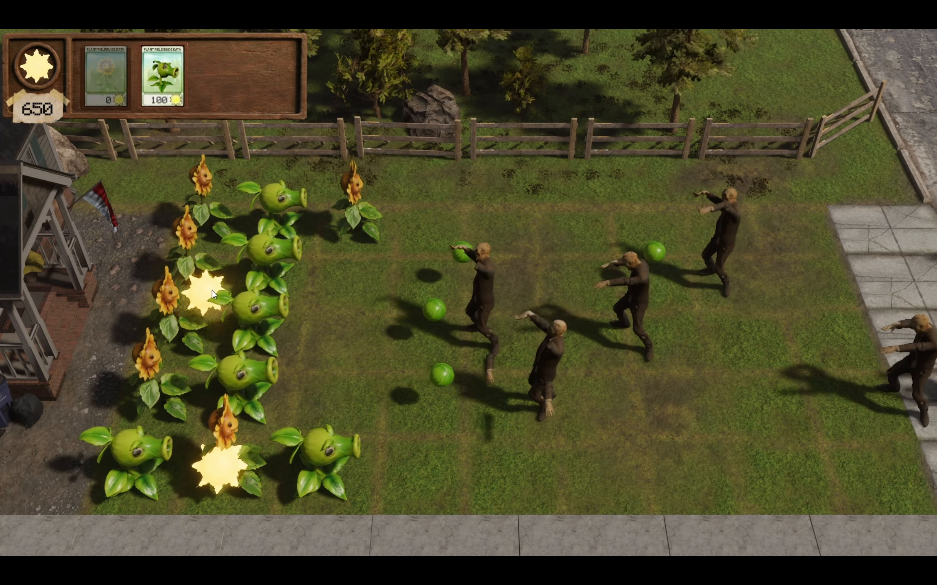
- Plant a peashooter in the second-farthest row's third column and collect the suns around the sunflowers
click(211, 291)
click(163, 76)
click(348, 250)
click(181, 279)
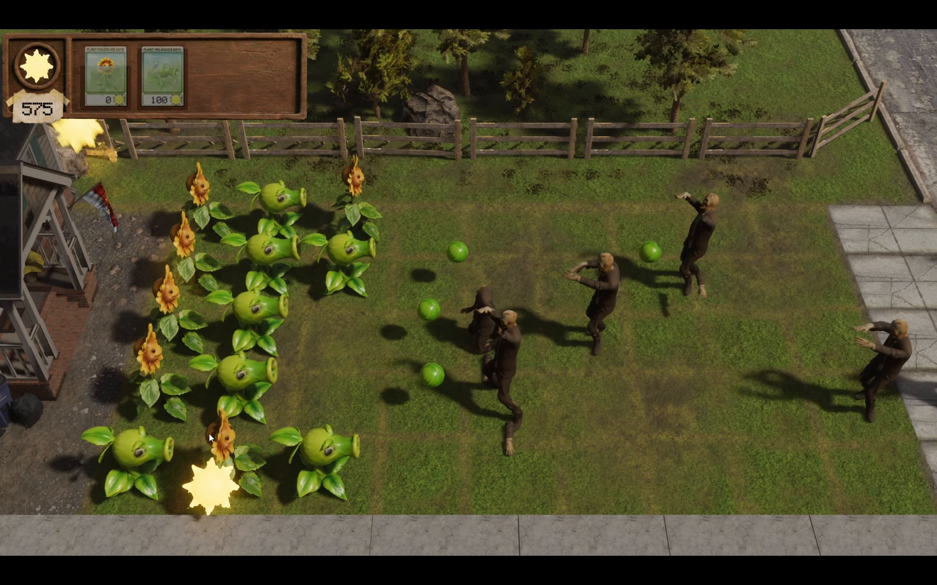
click(209, 484)
click(163, 292)
click(216, 177)
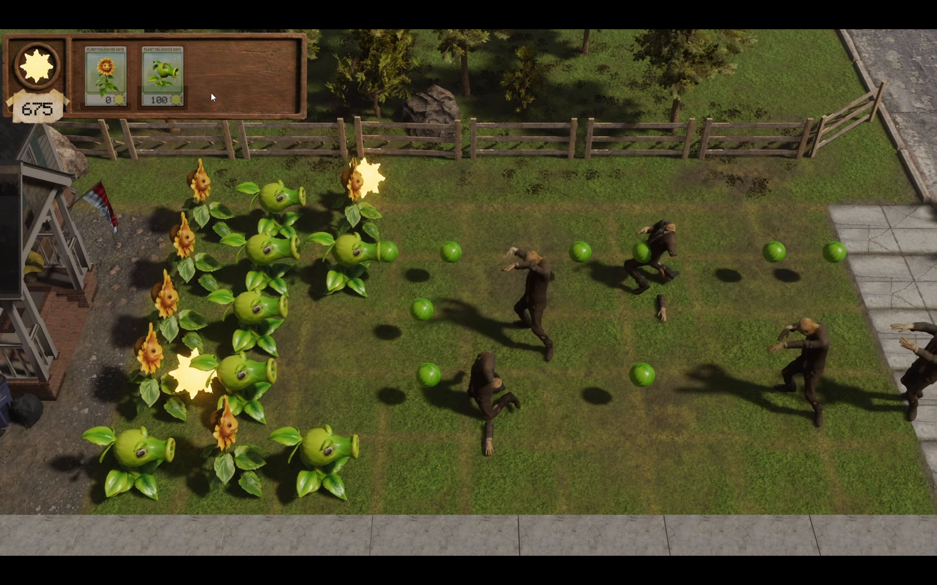
- Collect the suns by the sunflowers and plant a sunflower in the middle row's third column
click(193, 372)
click(185, 262)
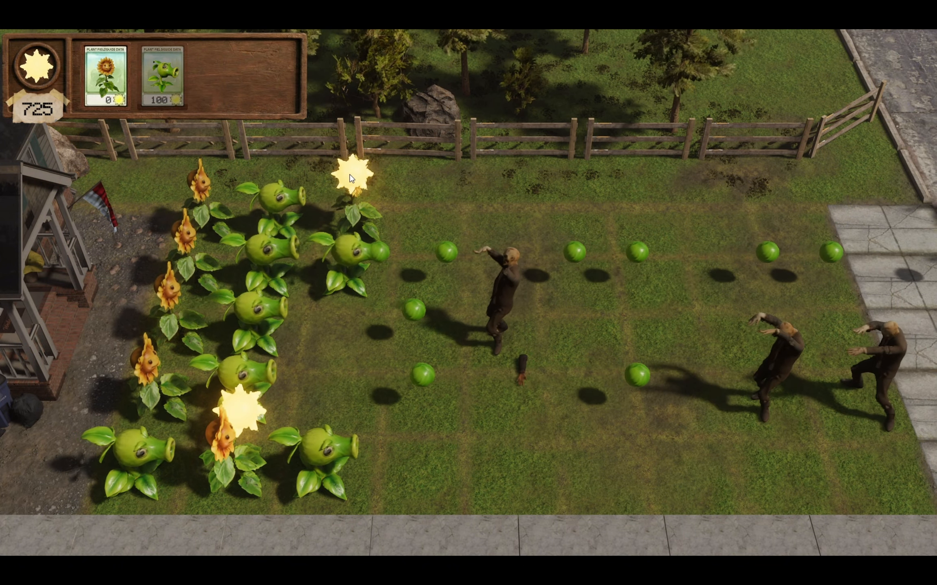
click(352, 179)
click(104, 80)
click(316, 334)
click(209, 262)
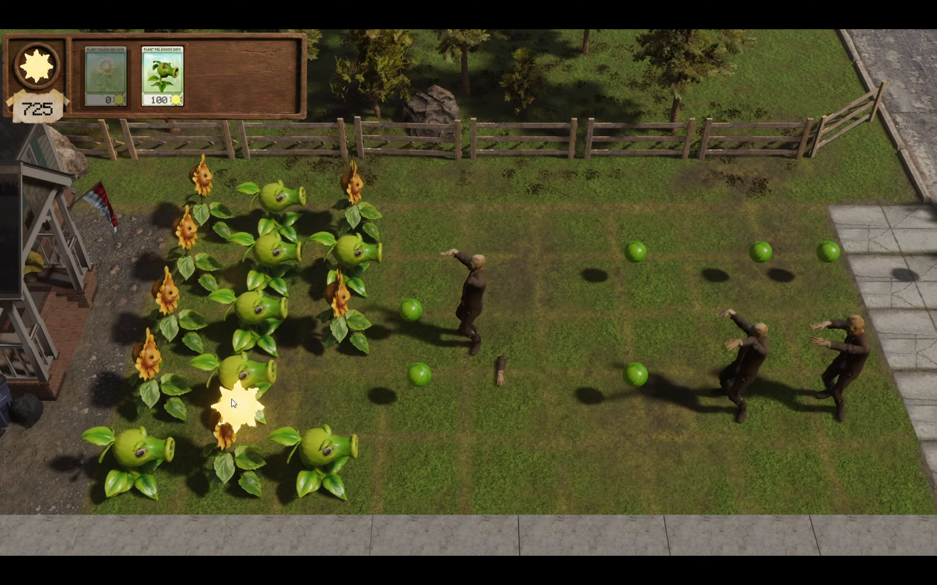
- Plant a peashooter in the second-nearest row's third column and collect the suns scattered among the plants
click(233, 402)
click(163, 77)
click(329, 368)
click(221, 215)
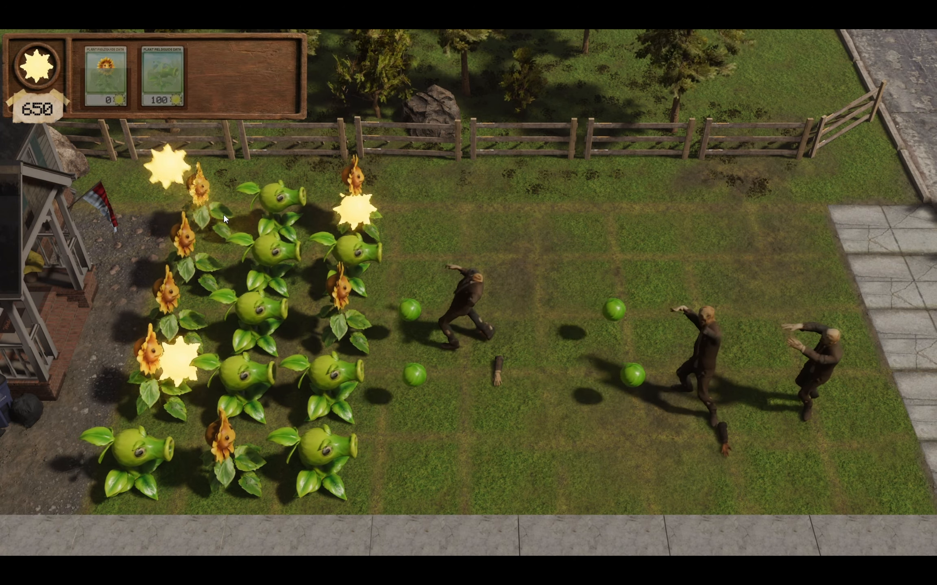
click(183, 358)
click(362, 230)
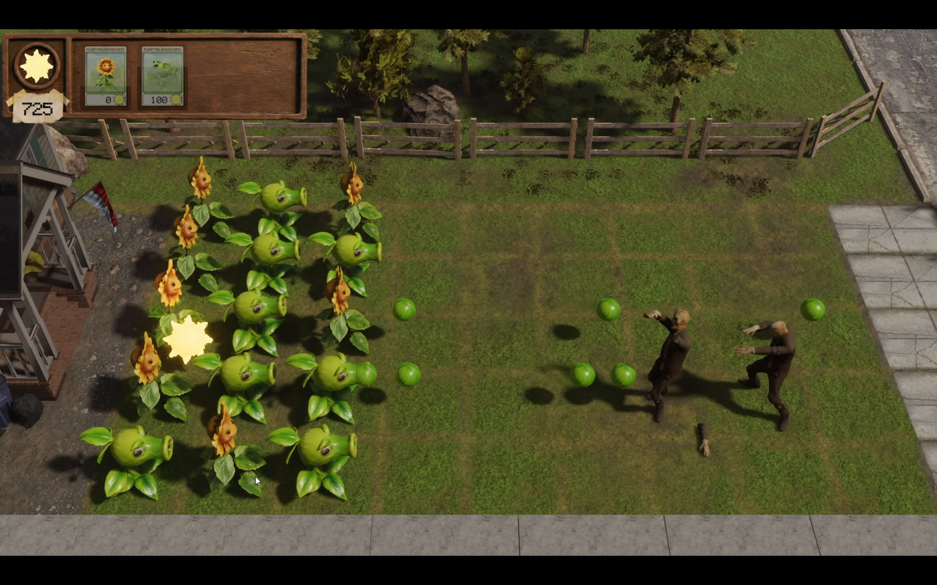
click(187, 332)
click(319, 334)
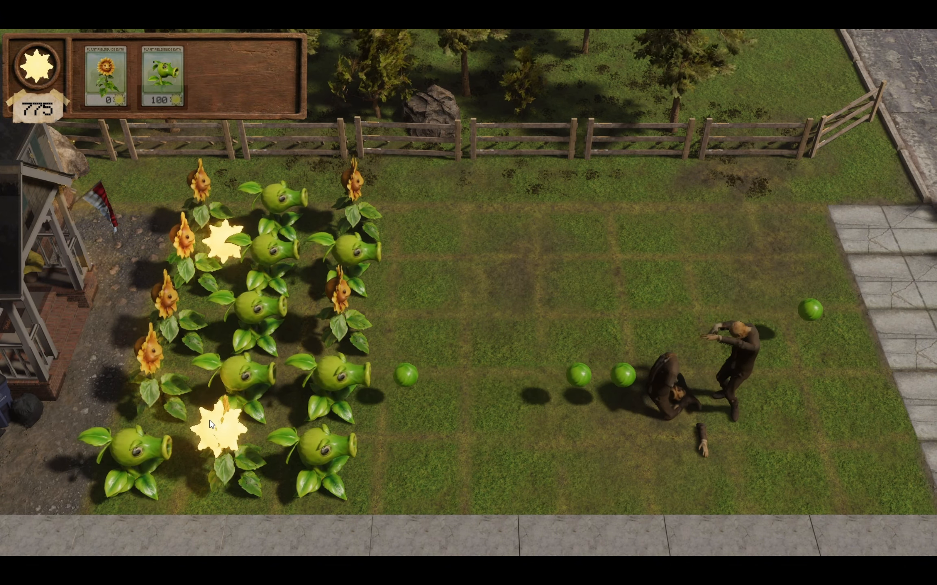
- Collect the available suns and plant a sunflower in the middle row's fourth column
click(211, 425)
click(224, 246)
click(99, 96)
click(410, 232)
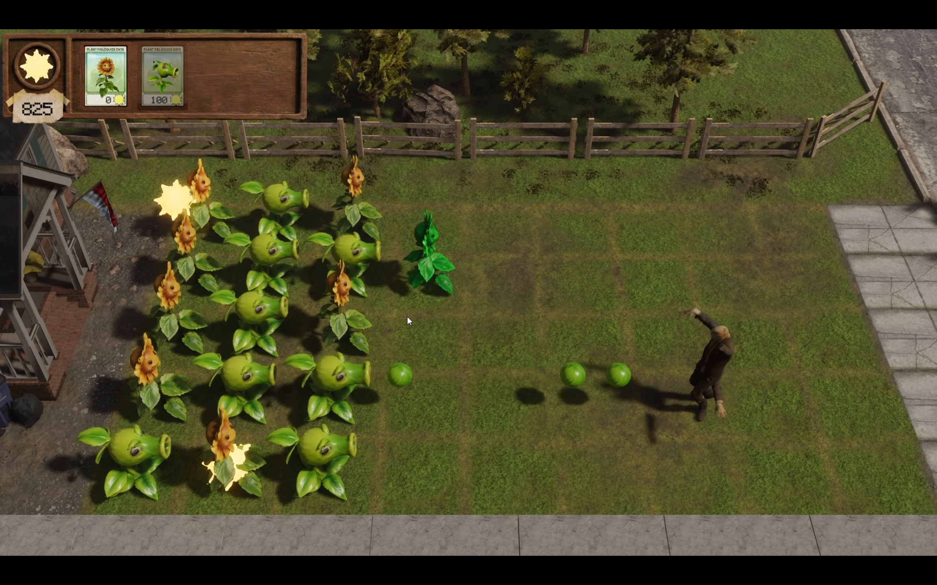
click(172, 201)
- Plant a peashooter in the nearest row's fourth column and collect the suns beside the sunflowers
click(162, 75)
click(435, 468)
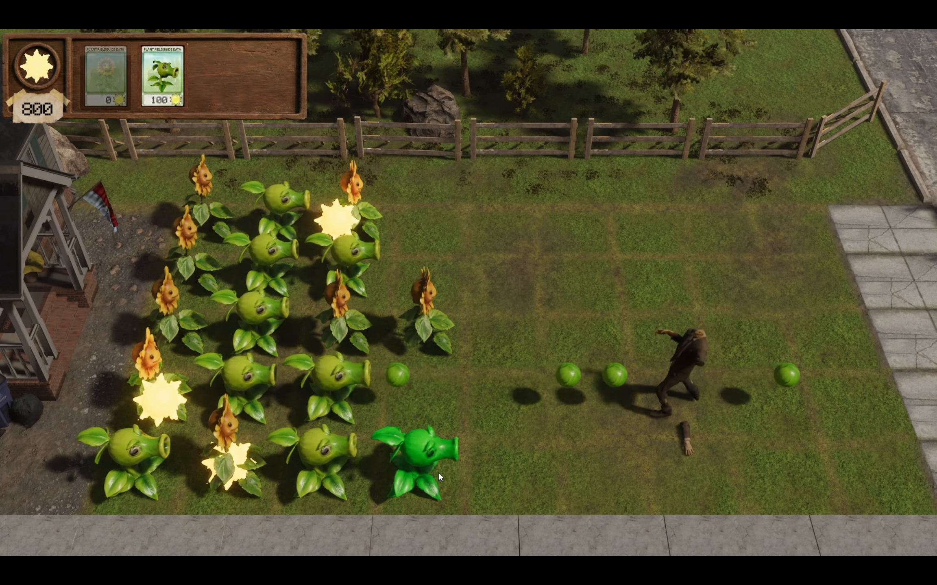
click(438, 473)
click(325, 228)
click(169, 385)
click(199, 326)
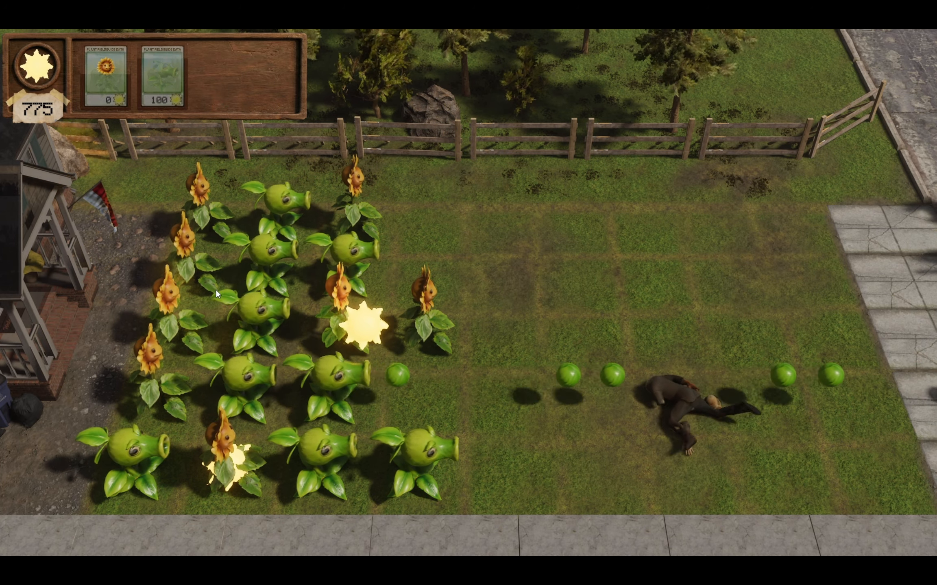